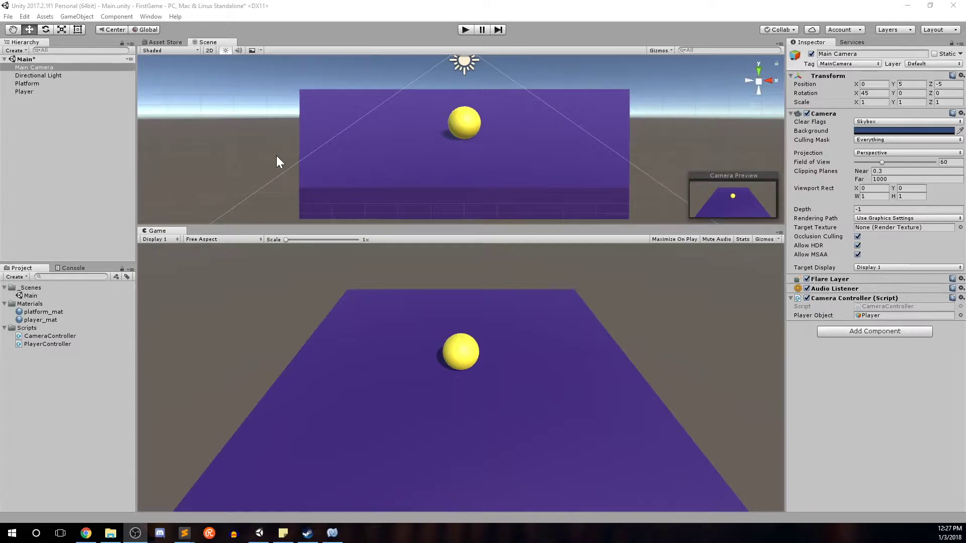
Step: Create a new folder named Prefabs in the Project panel
right_click(27, 362)
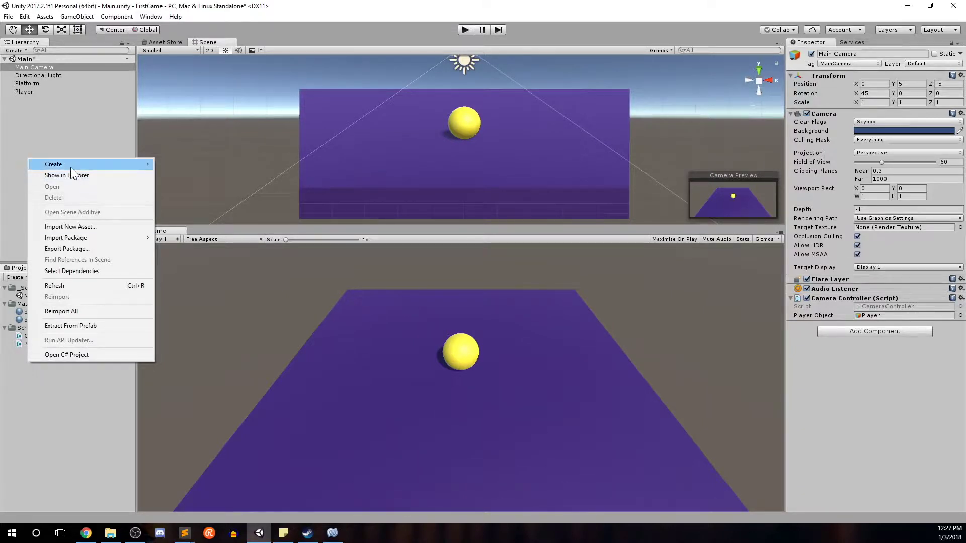
mouse_move(71, 167)
click(174, 167)
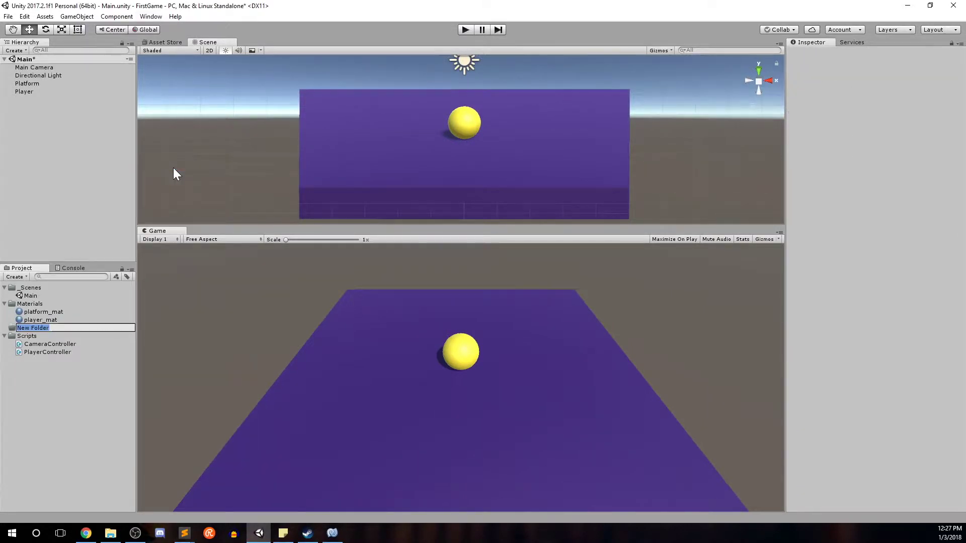
text(Prefabs)
key(Return)
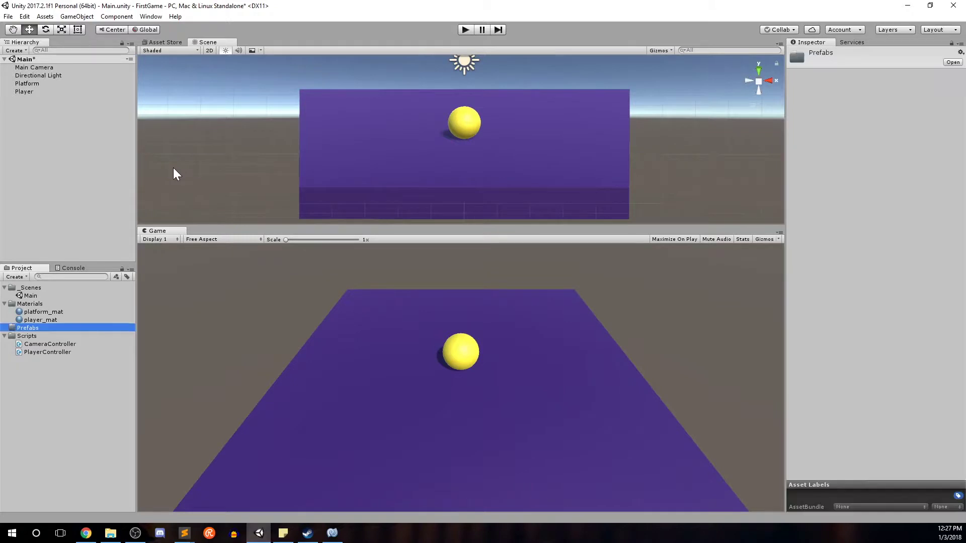
Step: Turn the scene's Platform into a Platform prefab inside the Prefabs folder
click(45, 85)
drag(39, 86, 33, 333)
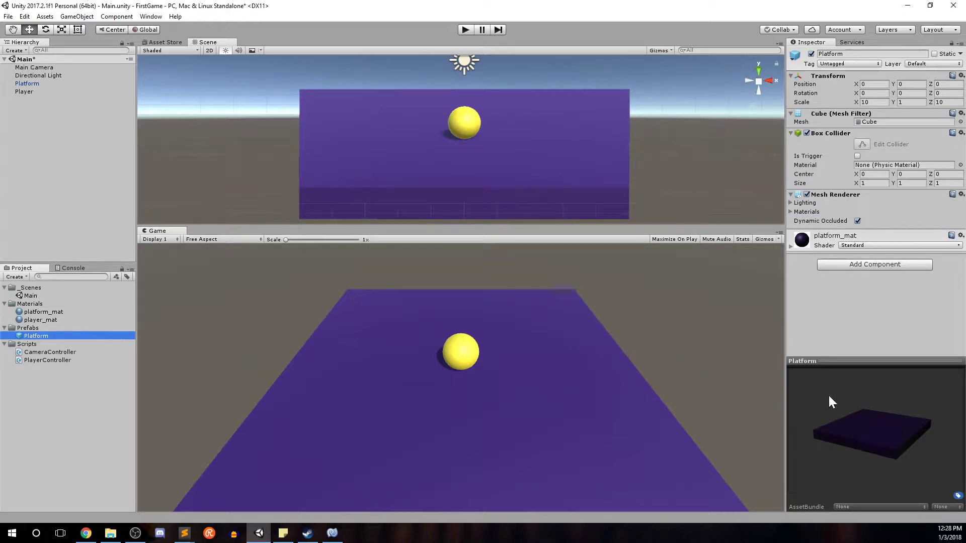
mouse_move(861, 421)
mouse_down()
mouse_move(901, 457)
mouse_move(905, 448)
mouse_move(881, 417)
mouse_move(845, 417)
mouse_up()
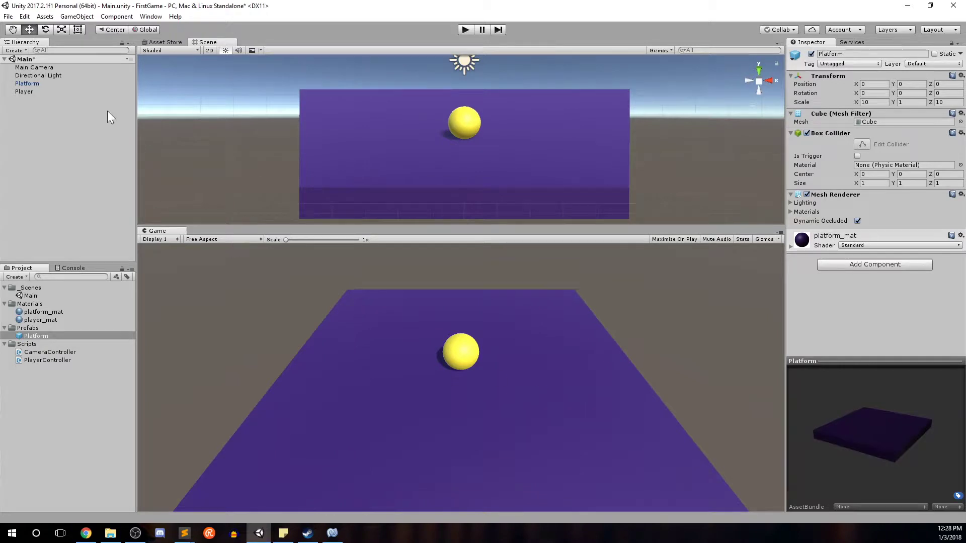
click(25, 84)
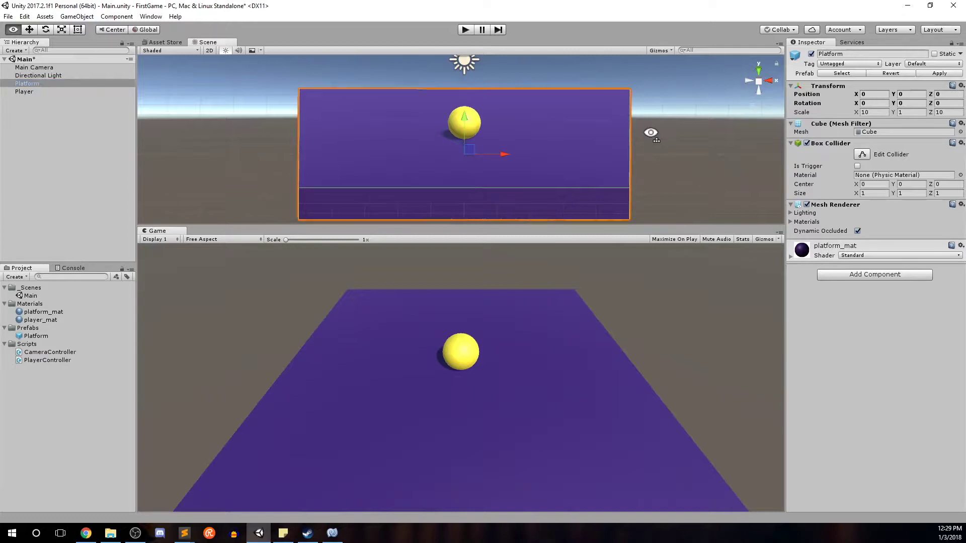
Step: Orbit the scene, check the front, right, bottom and side views, and finish on Top view
alt+drag(649, 134, 602, 125)
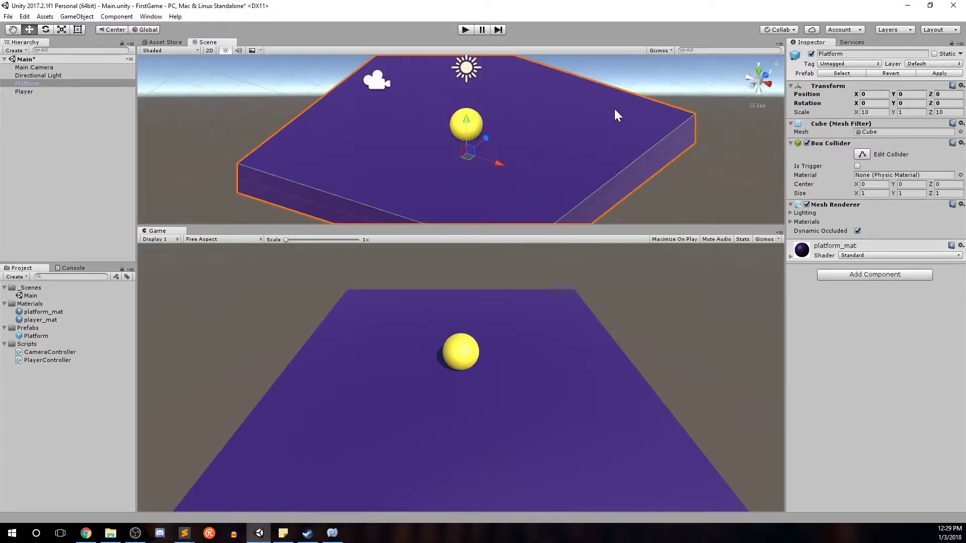
click(757, 73)
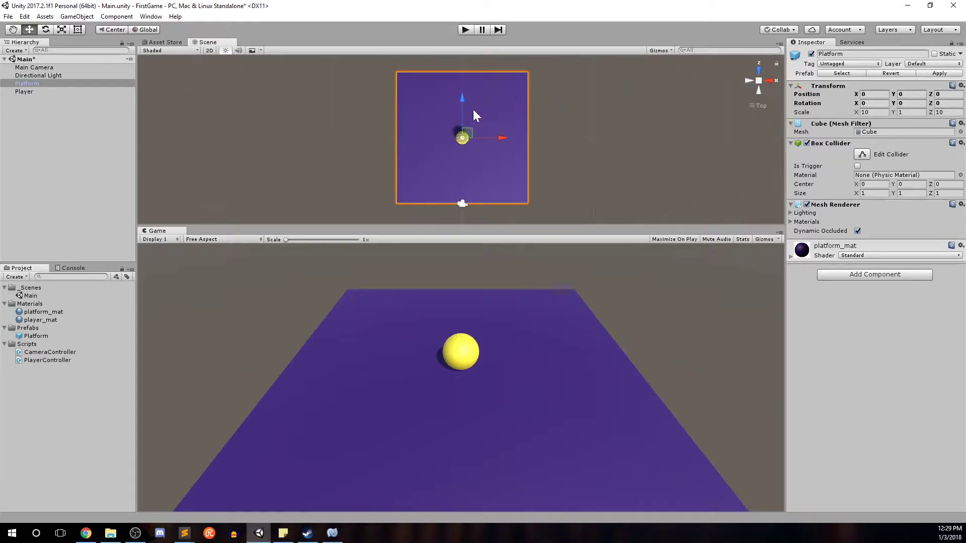
click(758, 71)
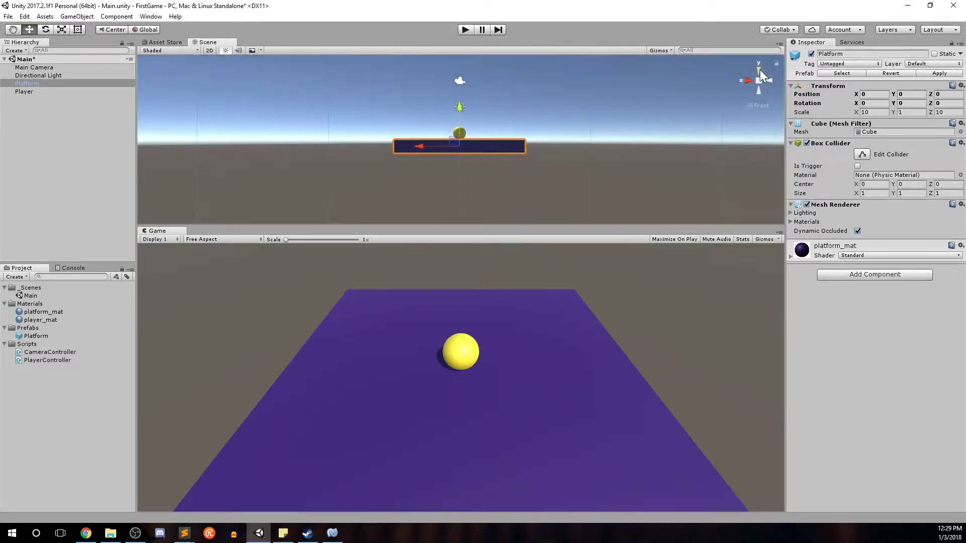
click(747, 80)
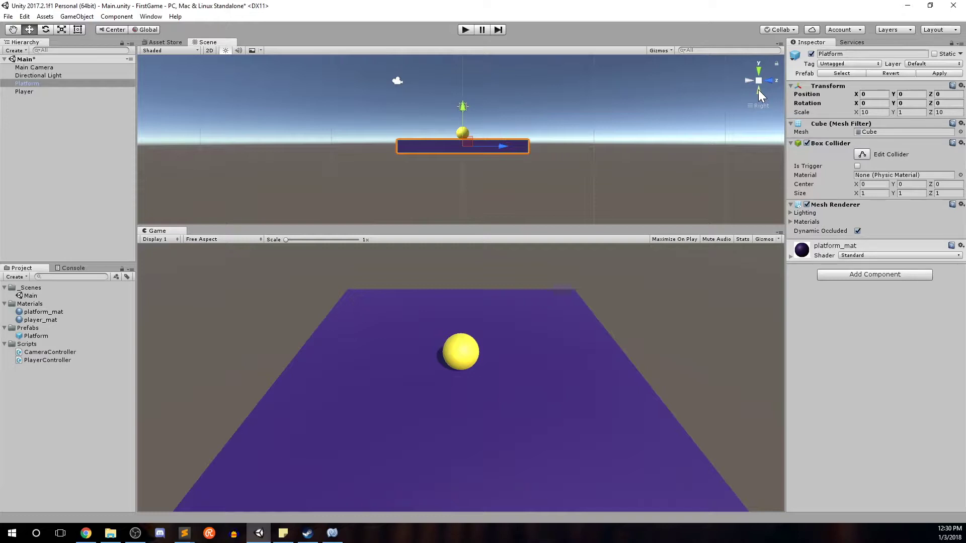
click(758, 90)
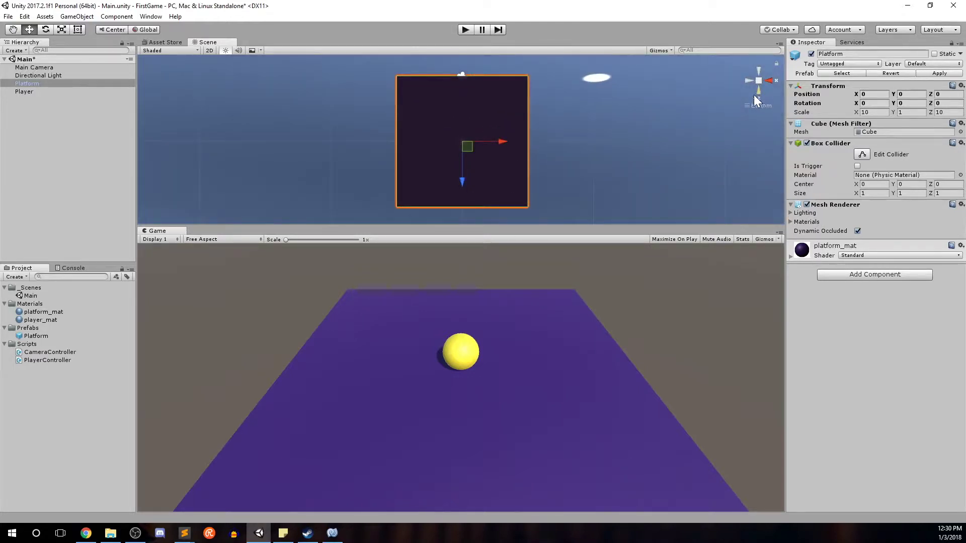
click(769, 80)
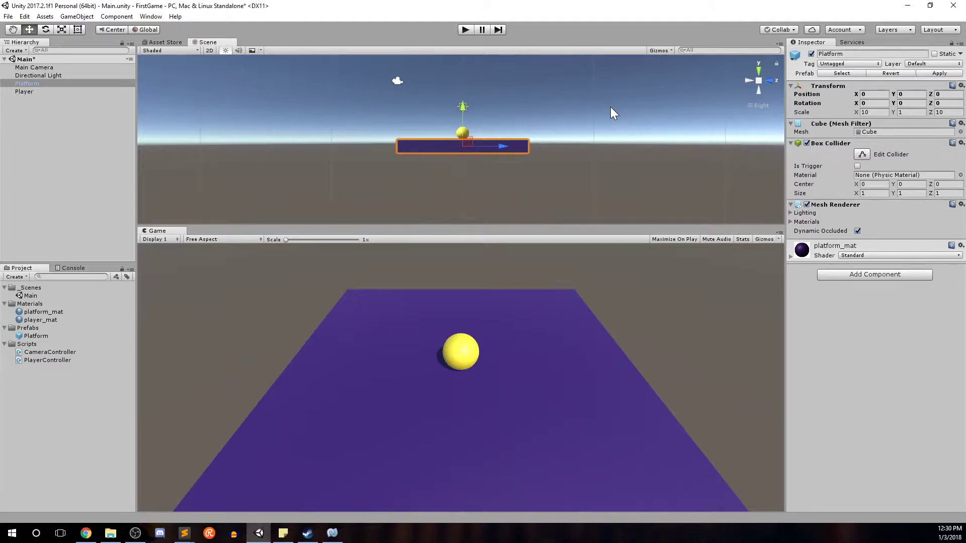
click(759, 69)
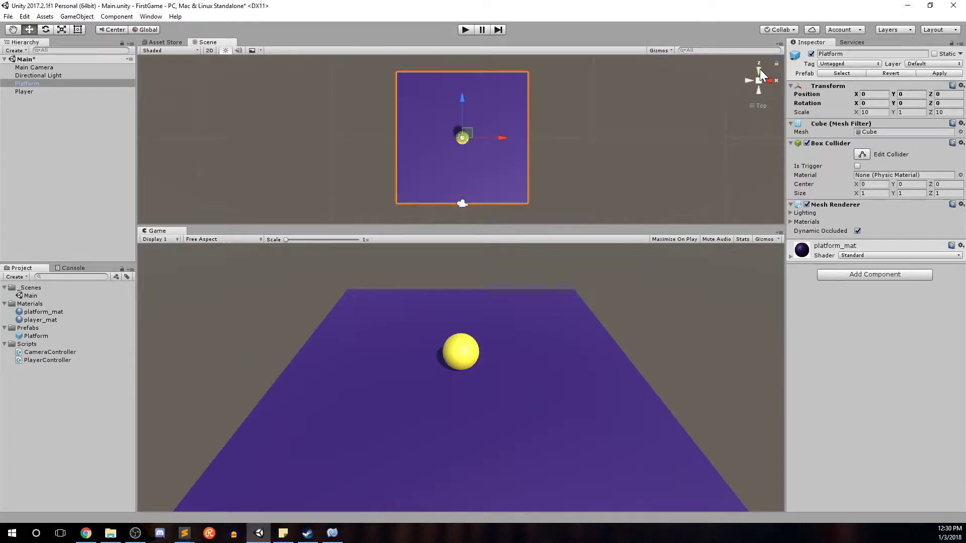
drag(466, 135, 459, 136)
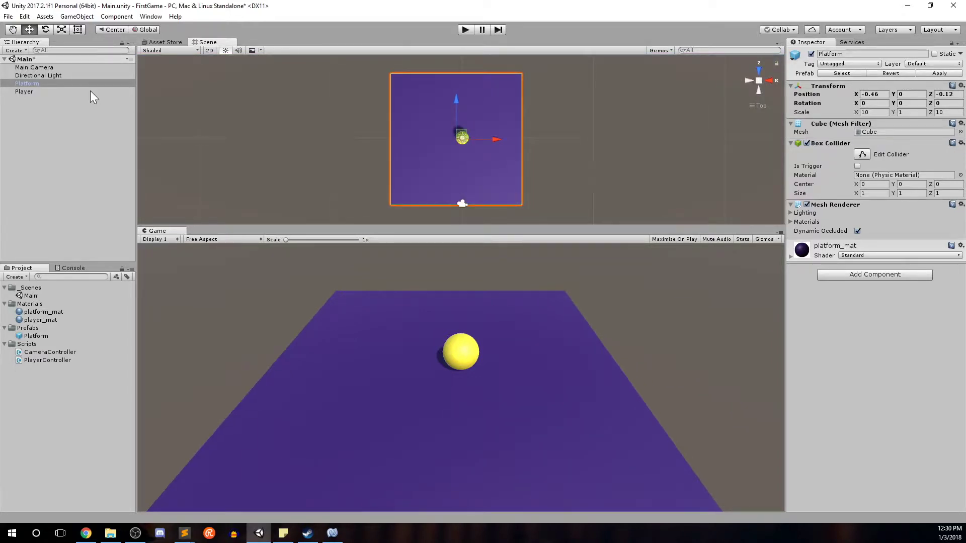
Step: Nudge the Player ball with the move gizmo, then move Platform below Player in the Hierarchy
click(90, 92)
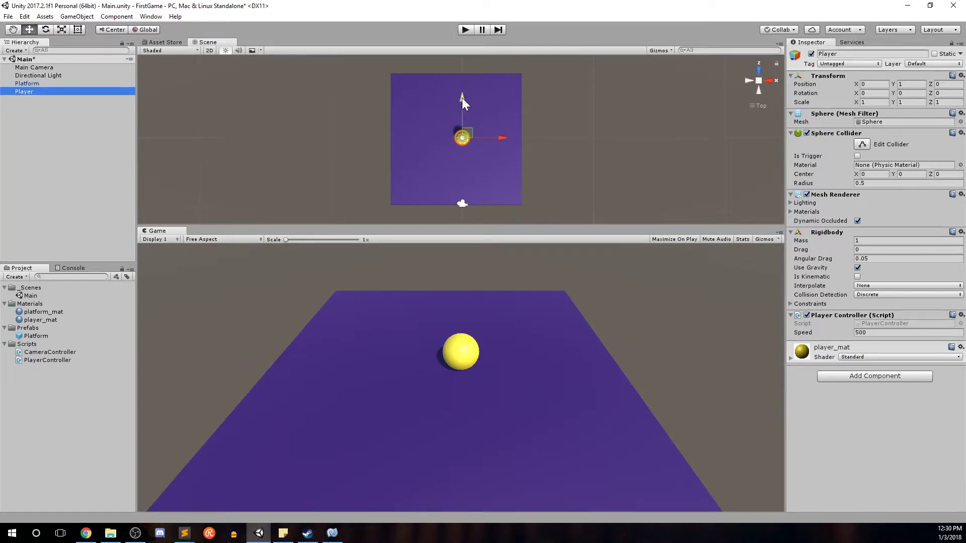
mouse_move(462, 97)
mouse_down()
mouse_move(460, 80)
mouse_move(458, 97)
mouse_up()
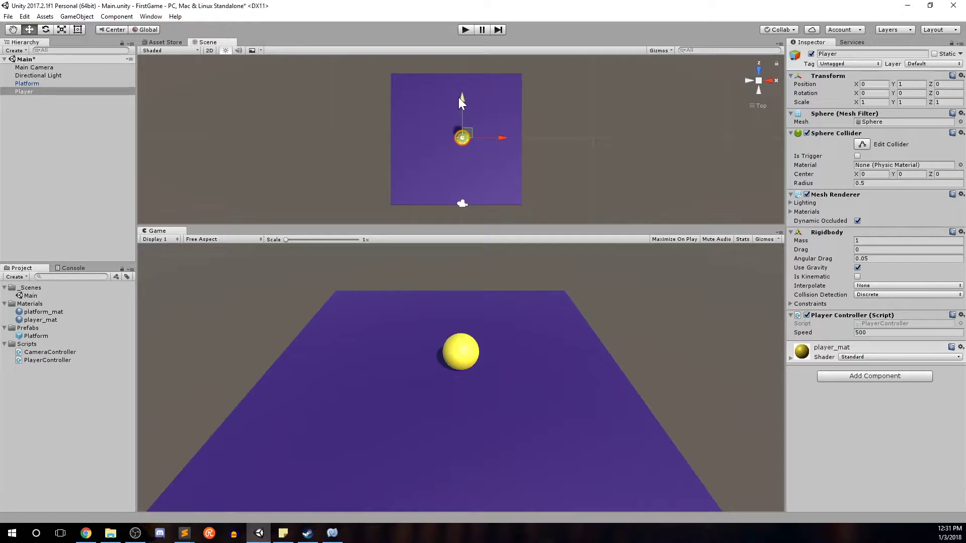
click(50, 84)
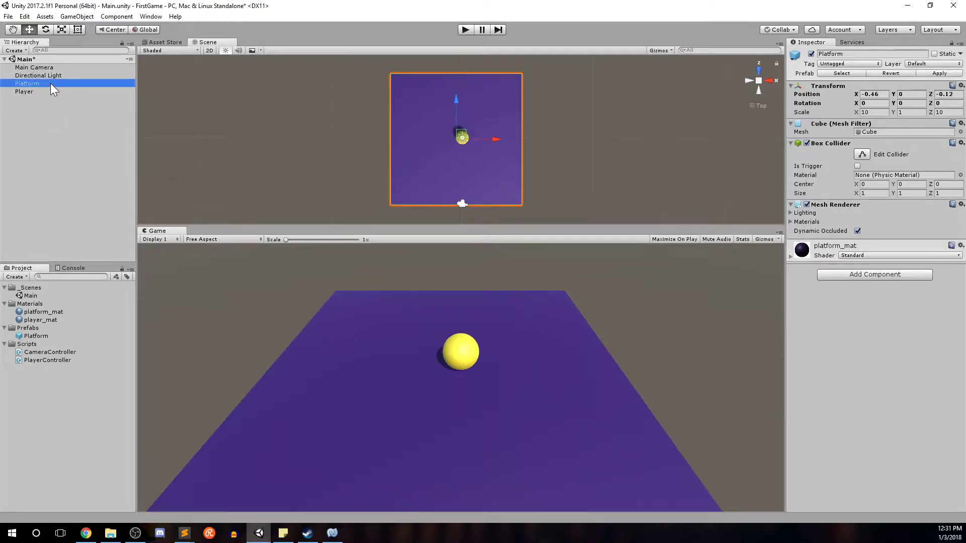
drag(50, 83, 48, 96)
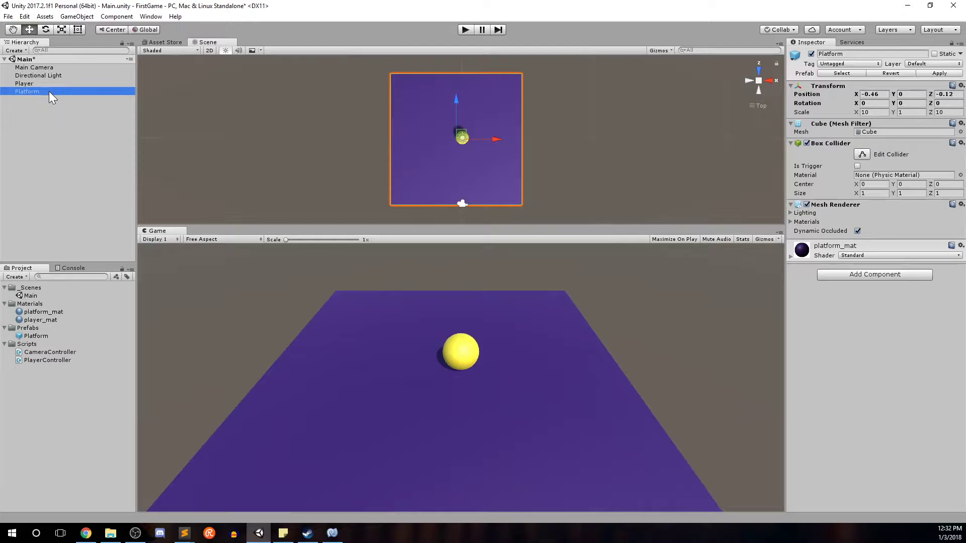
right_click(50, 95)
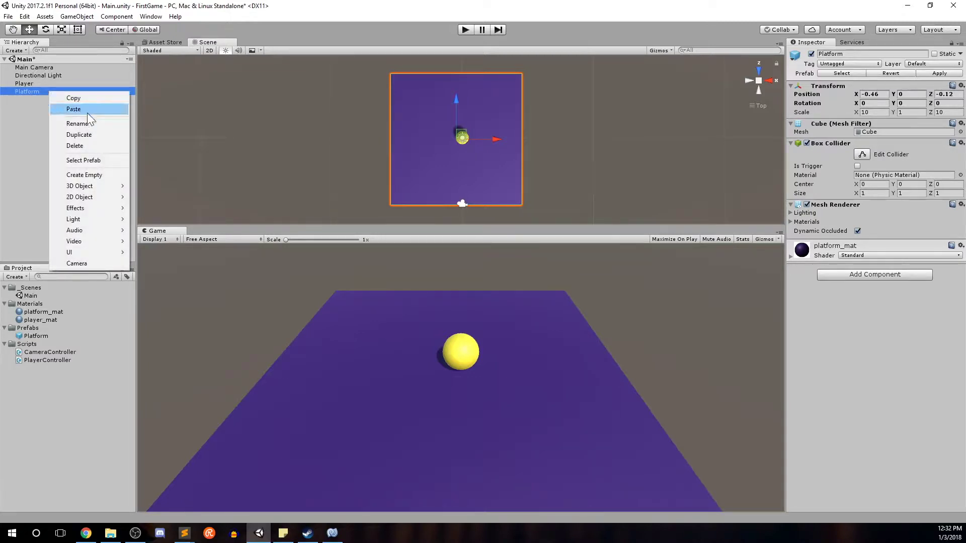
Step: Duplicate Platform as Platform_Medium at position X 0, Z 0 with Scale X 6
click(92, 134)
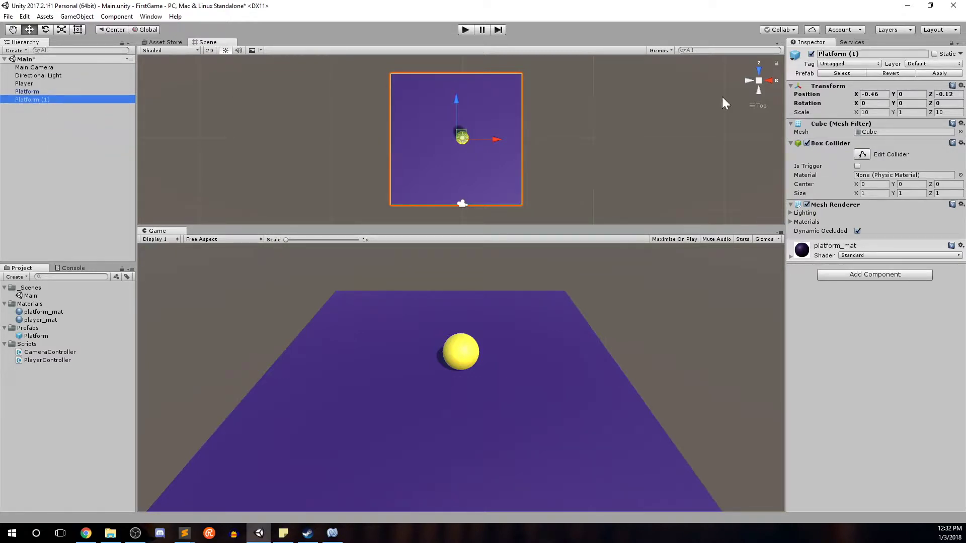
click(873, 54)
text(P)
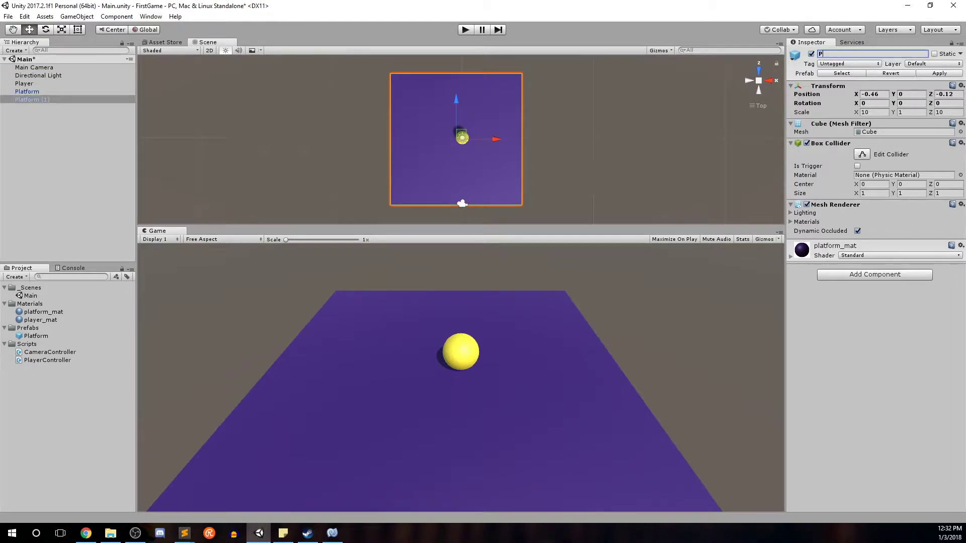
text(latform_Medium)
key(Return)
key(Tab)
text(0)
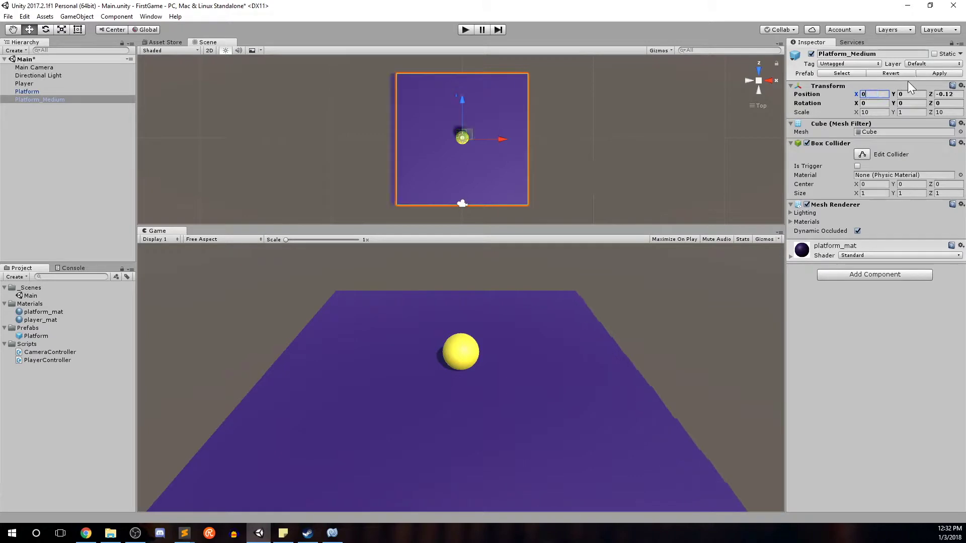
key(Tab)
key(Tab)
text(0)
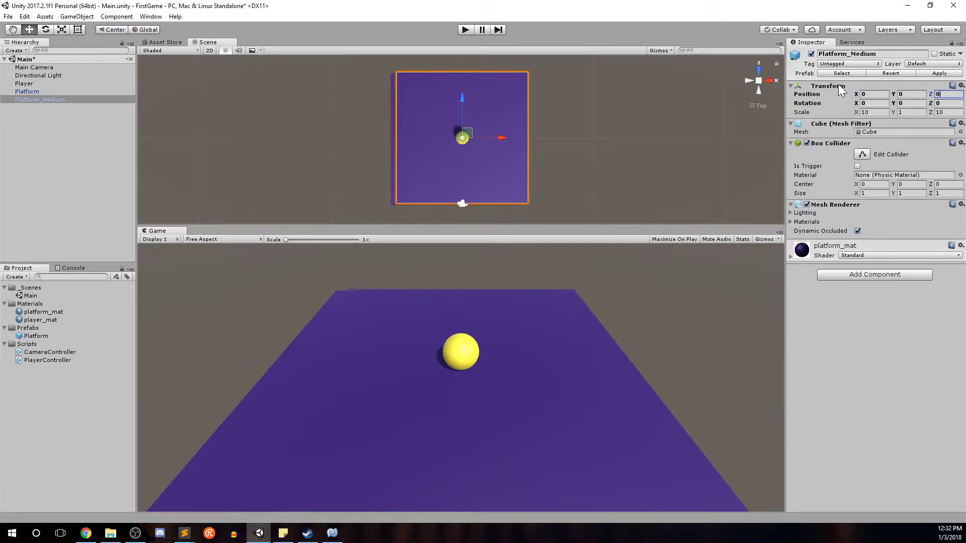
key(Tab)
key(Tab)
key(Tab)
key(Tab)
text(6)
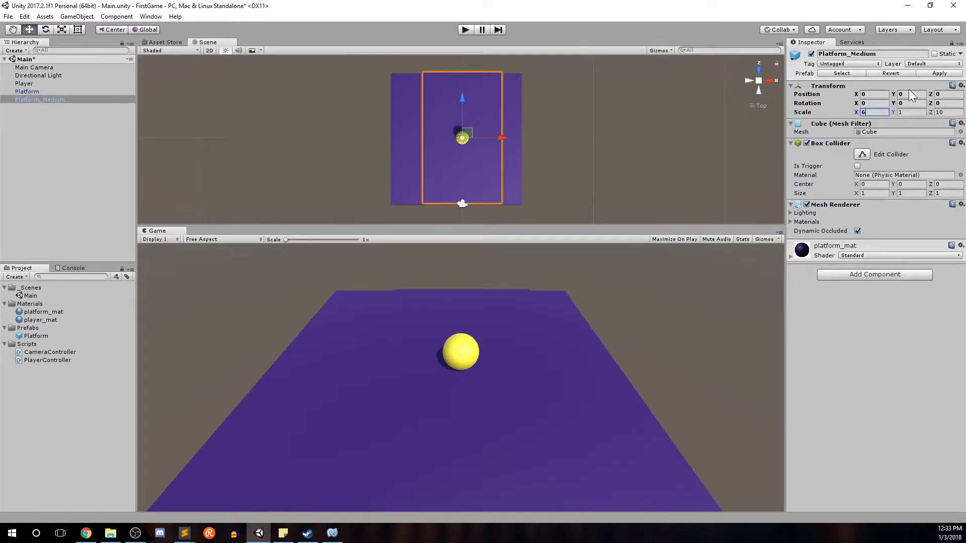
Step: Save the scene, make Platform_Medium a prefab, and duplicate the original Platform again
key(ctrl+s)
drag(37, 102, 44, 329)
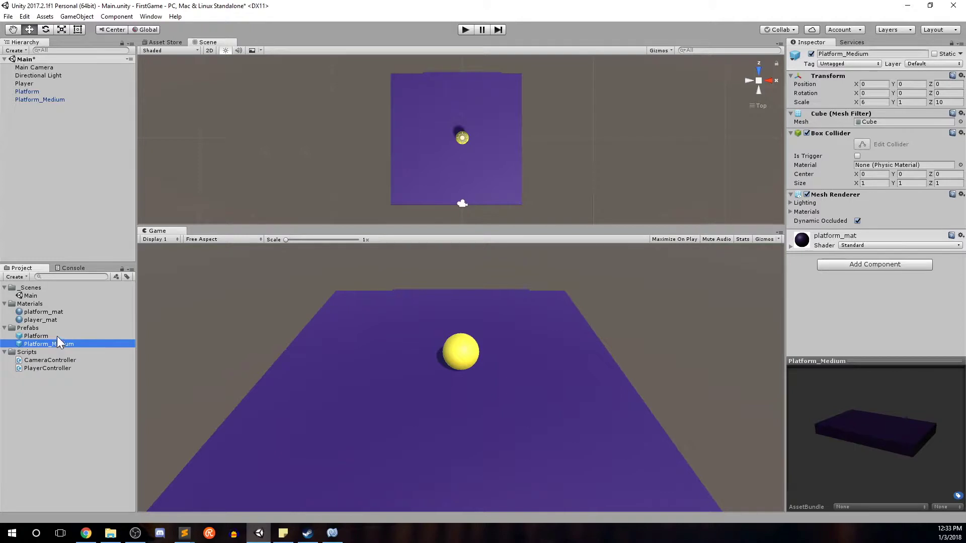
click(26, 92)
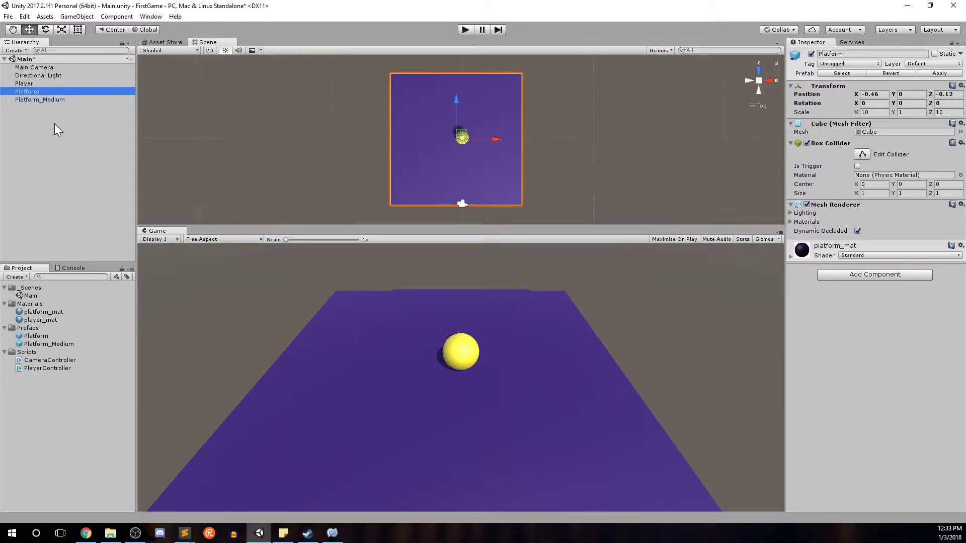
key(ctrl+d)
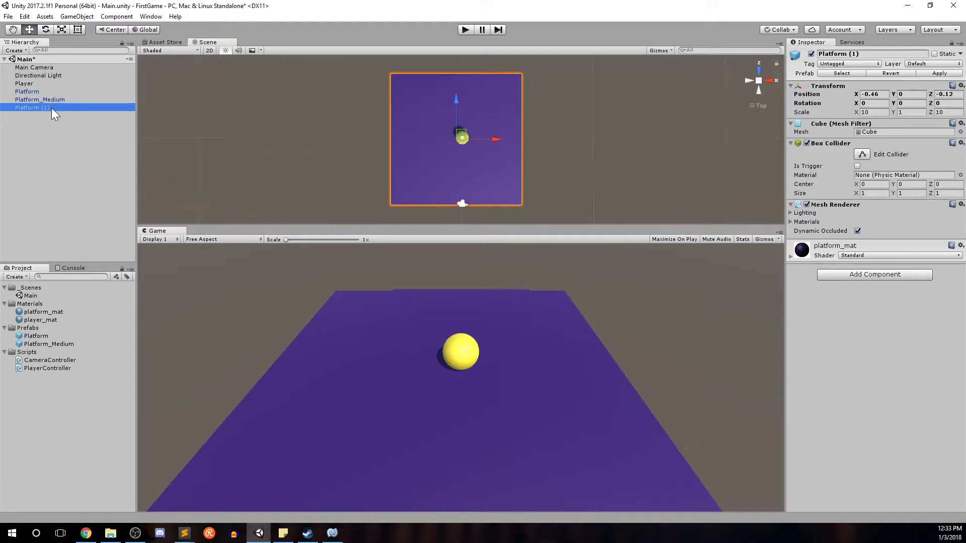
Step: Rename the Platform (1) copy to Platform_Small
ctrl+click(52, 109)
right_click(52, 109)
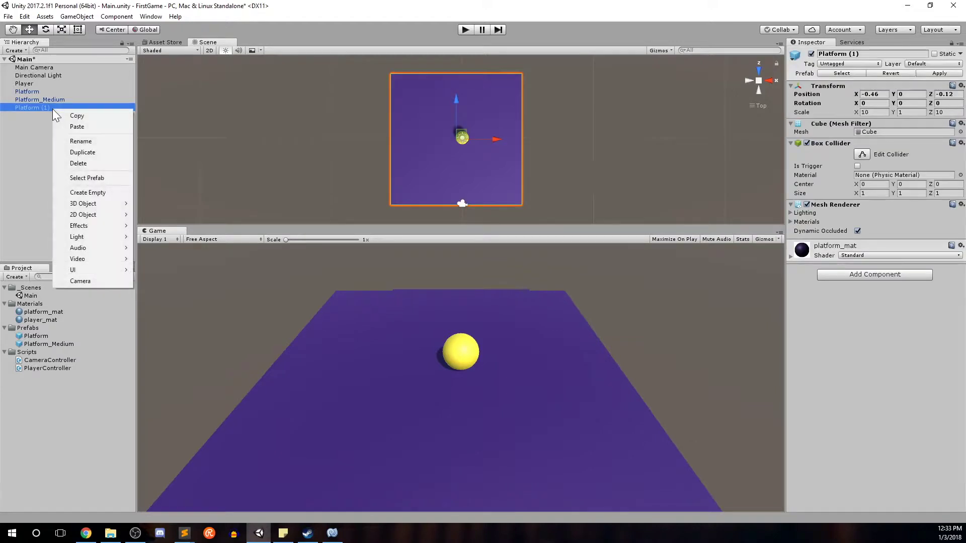
click(277, 83)
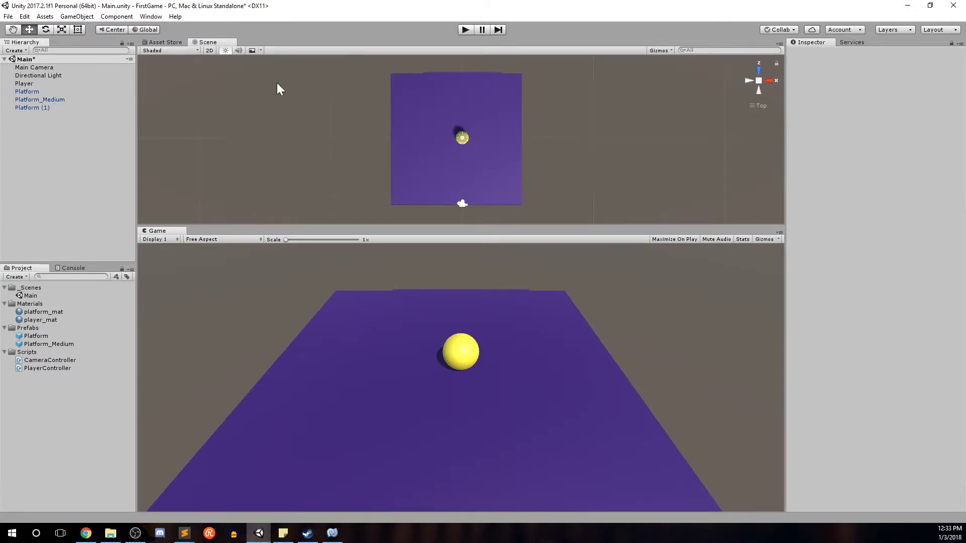
click(69, 109)
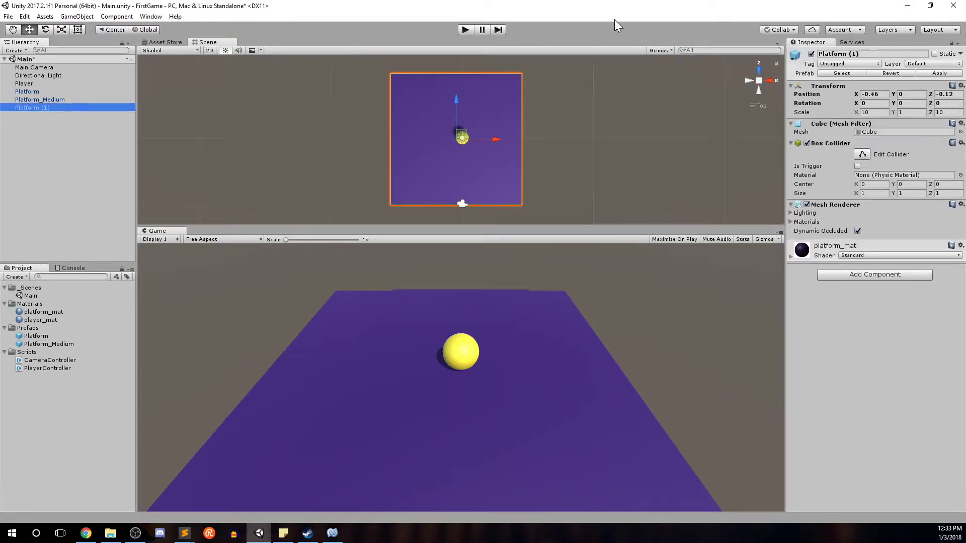
click(837, 54)
text(Pla)
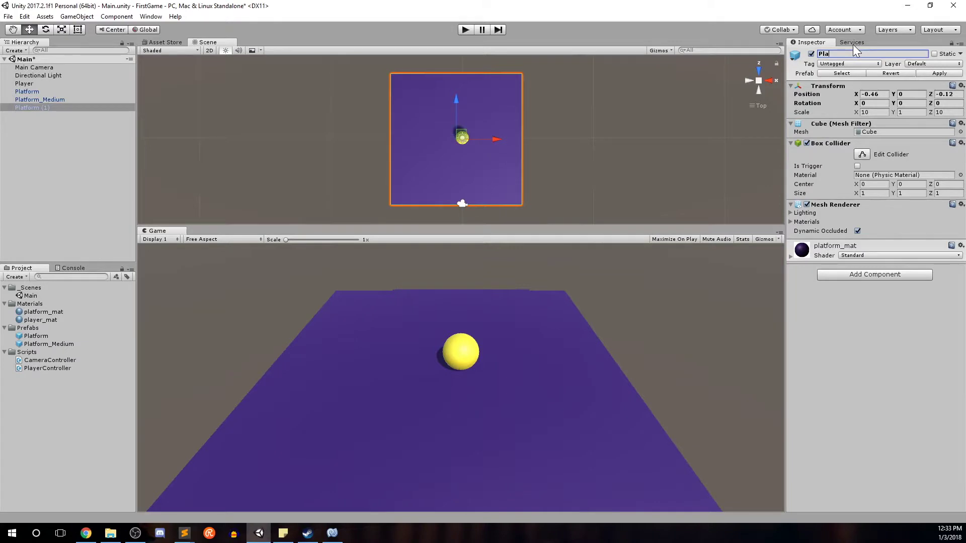
text(tform_Small)
key(Return)
Step: Centre Platform_Small at position 0, 0, 0 with Scale X 2 and save it as a prefab
click(874, 94)
text(0)
key(Tab)
key(Tab)
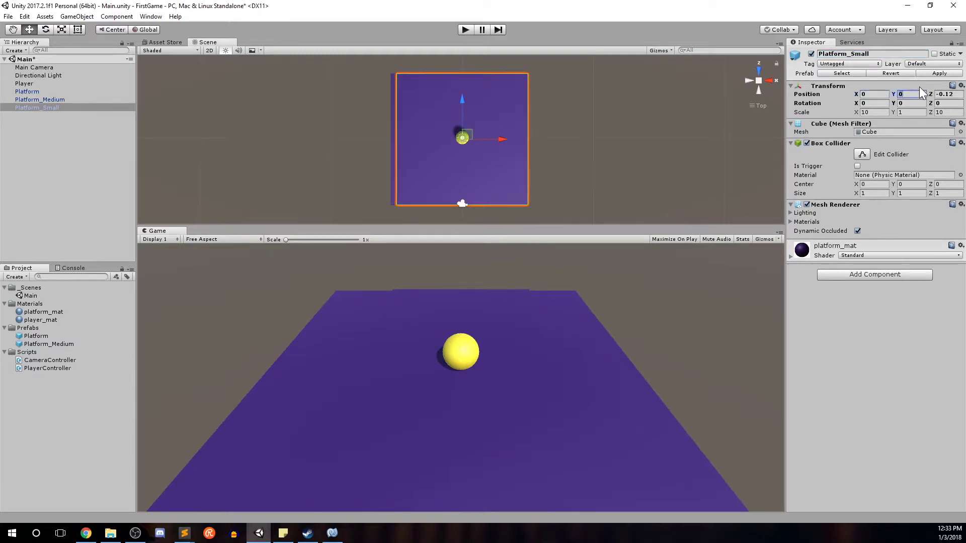
text(0)
click(868, 112)
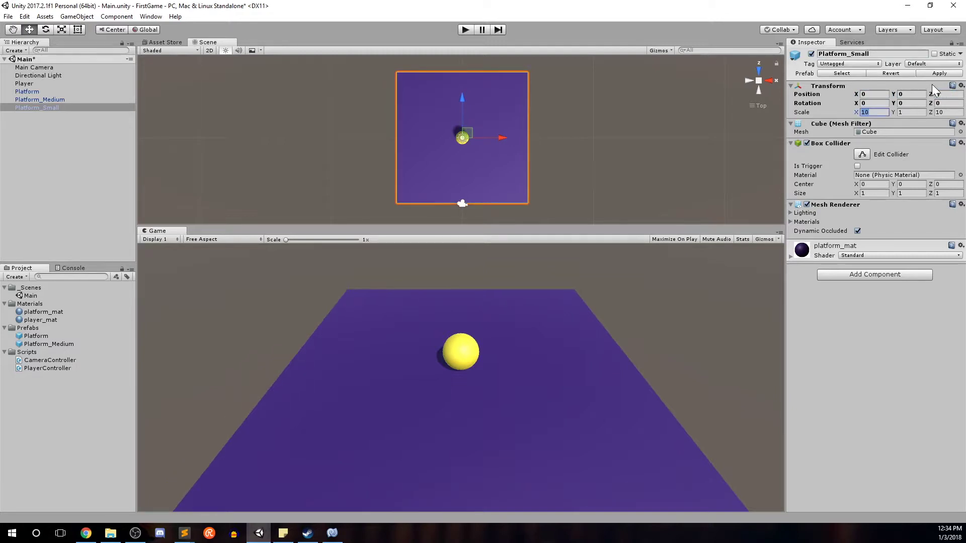
text(4)
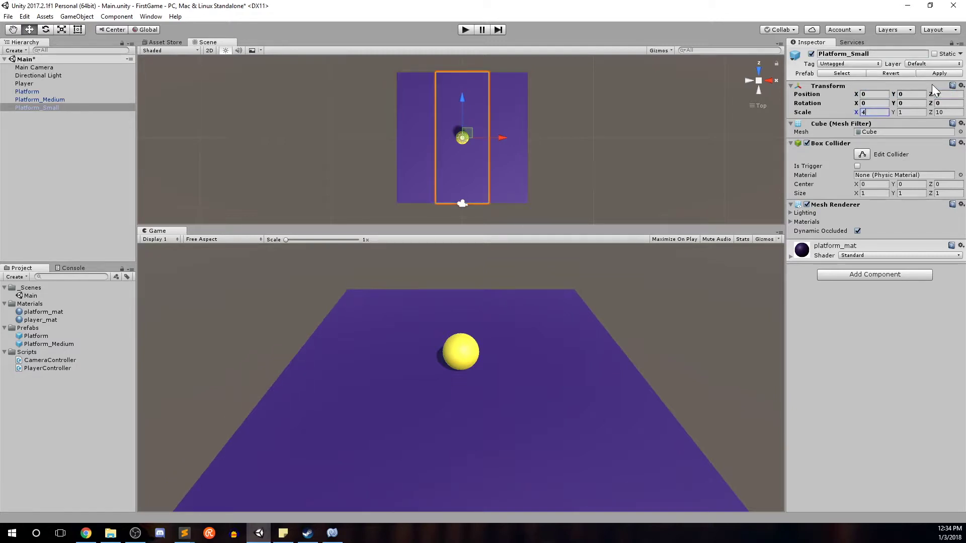
key(BackSpace)
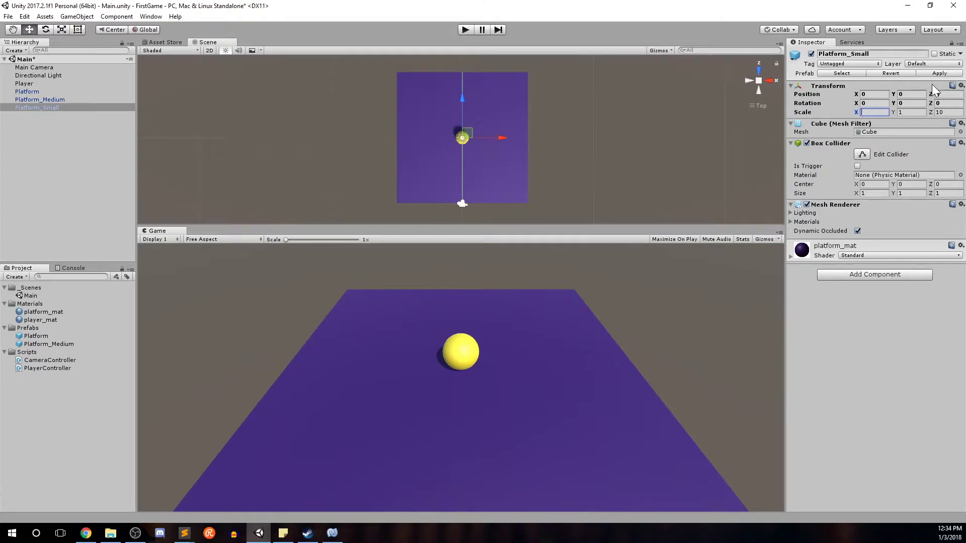
text(2)
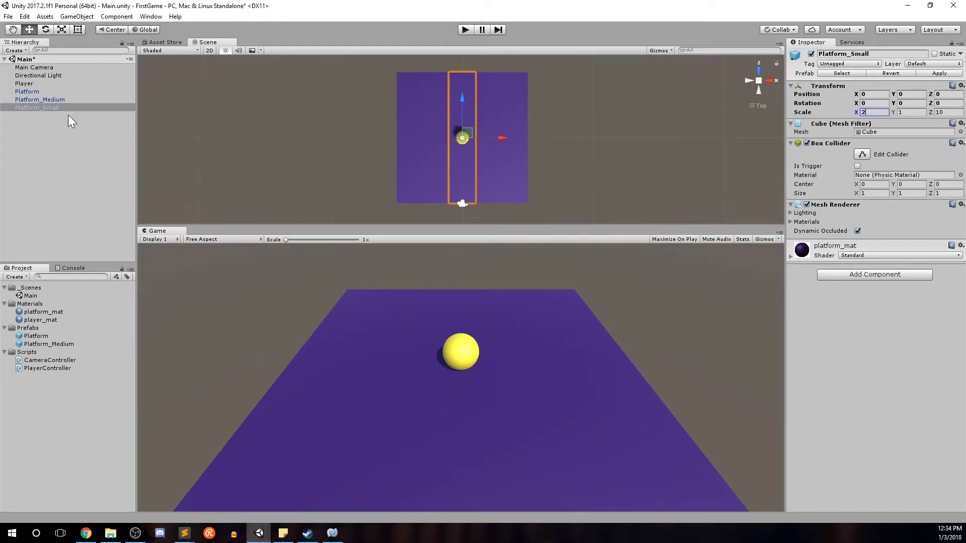
drag(62, 108, 37, 327)
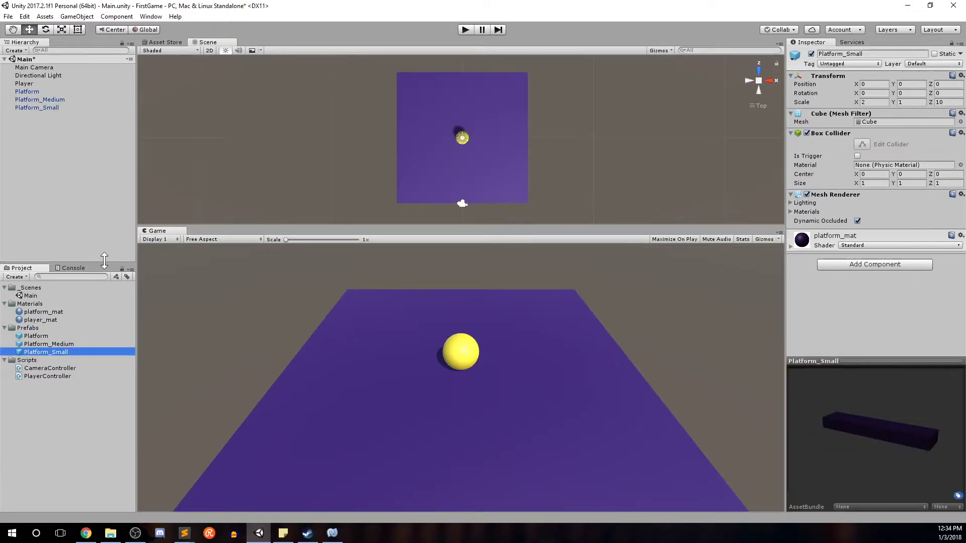
click(40, 92)
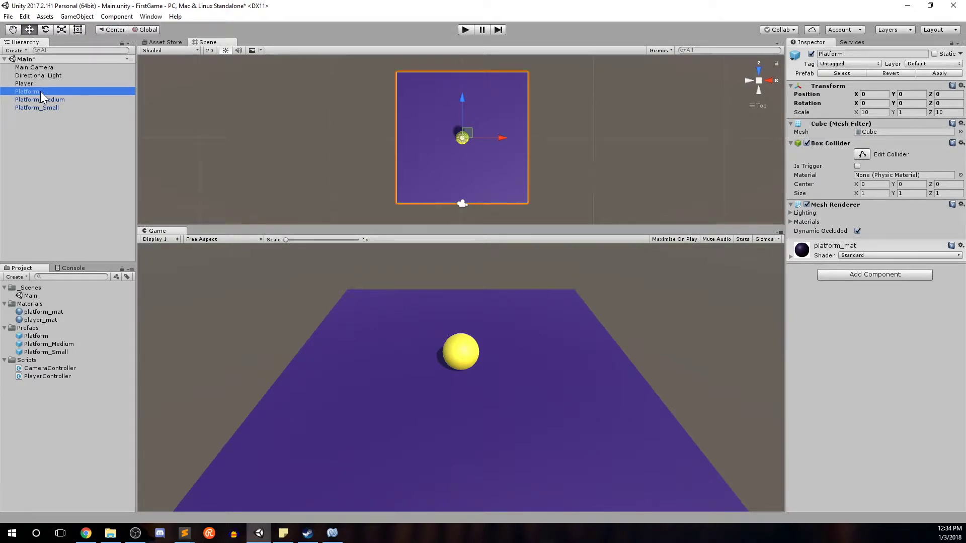
Step: Duplicate Platform and, in Right view, give the copy Scale Z 4 and Rotation X -45
key(ctrl+d)
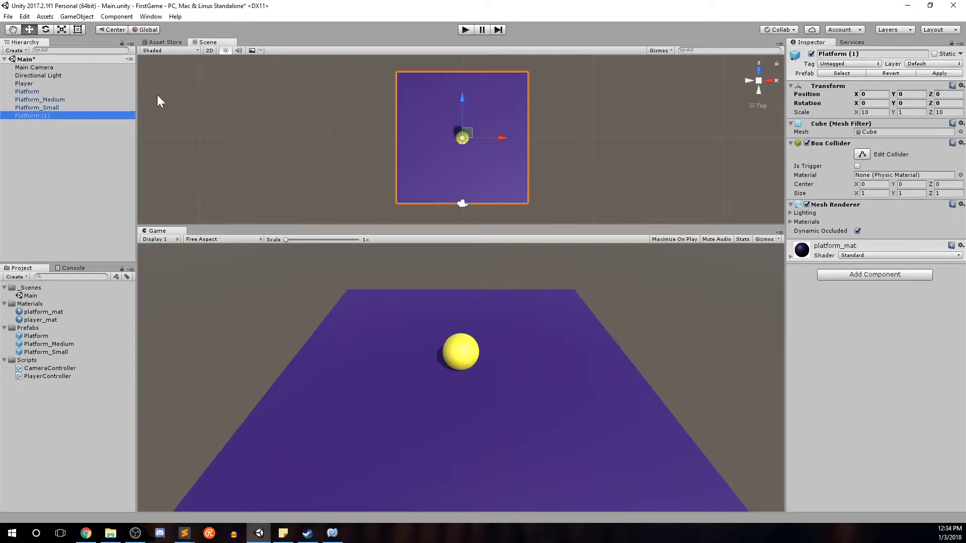
click(769, 81)
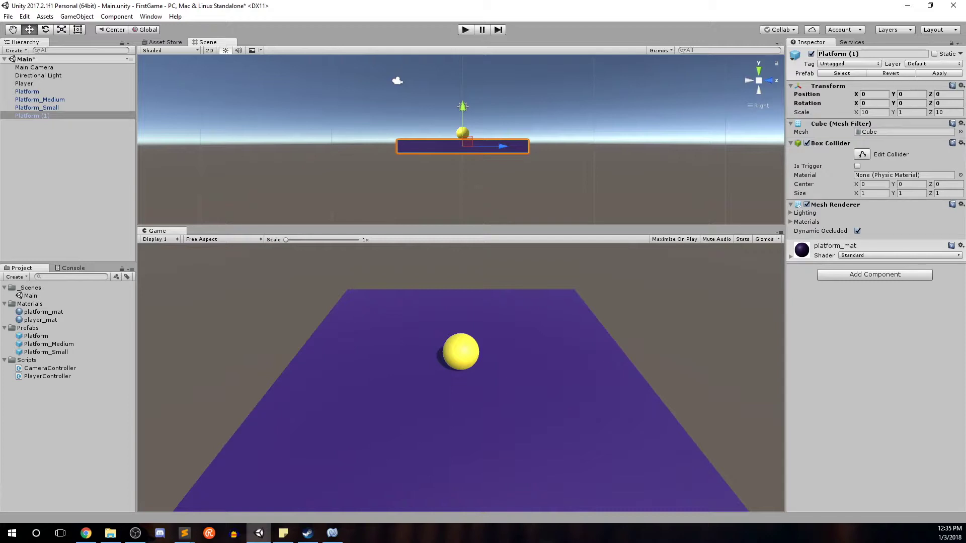
click(948, 112)
text(5)
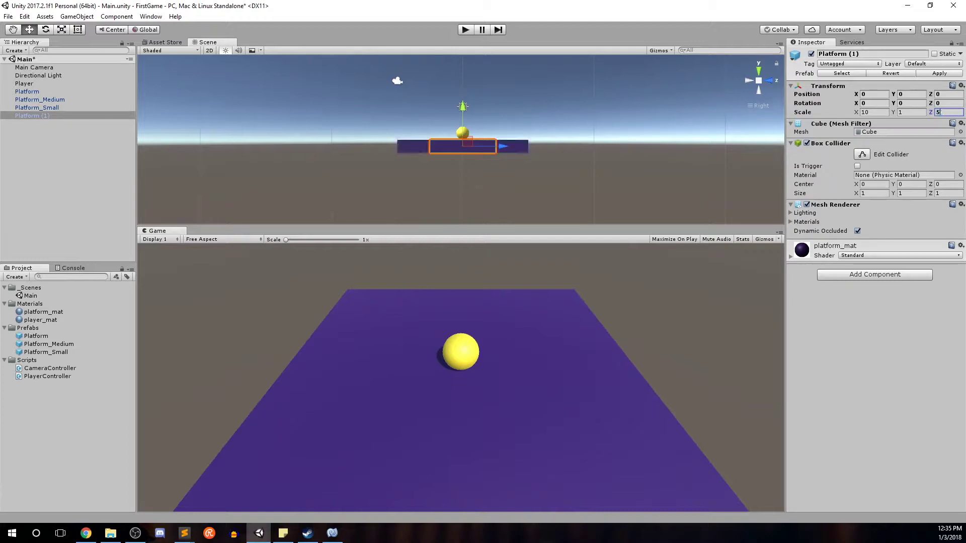
key(BackSpace)
text(4)
click(873, 103)
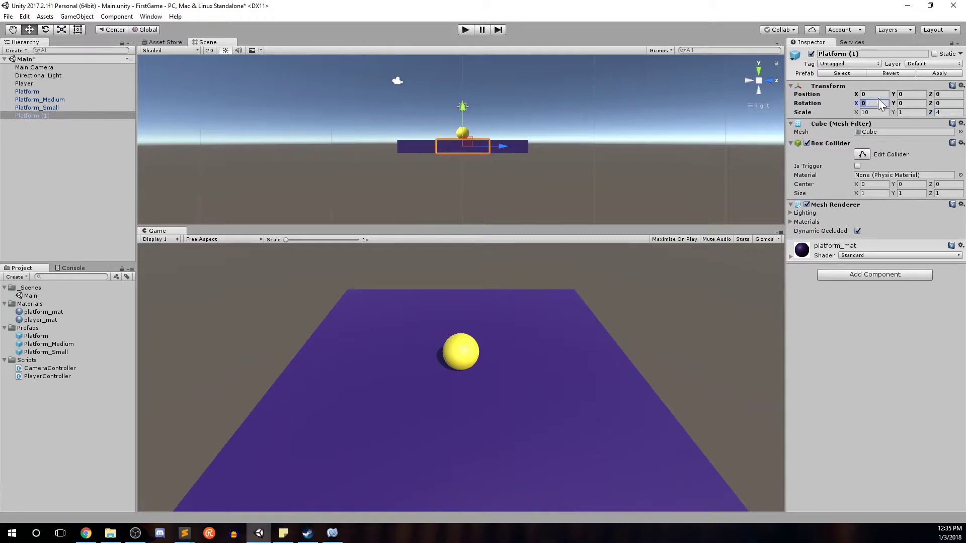
text(-45)
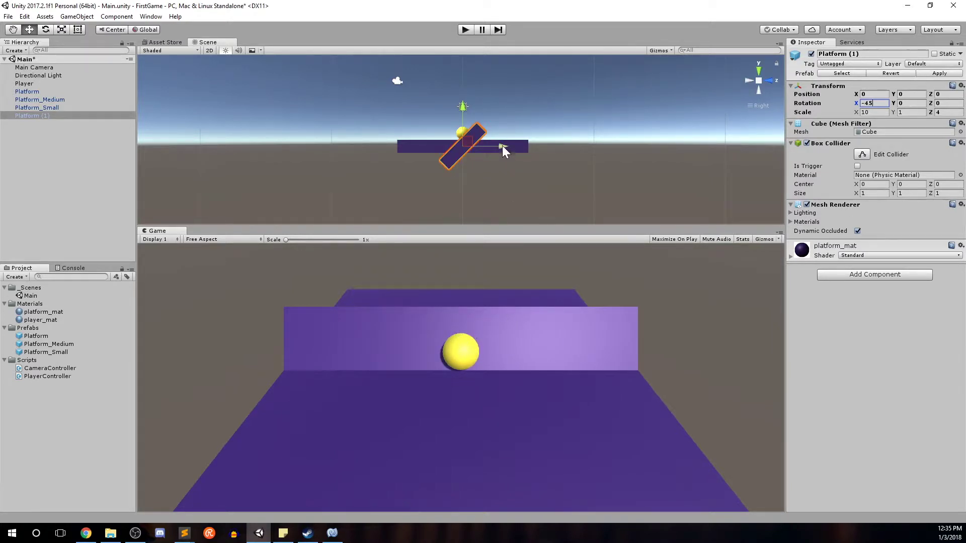
Step: Move the tilted ramp up and forward to Y 1.59, Z 6.68
drag(502, 146, 578, 146)
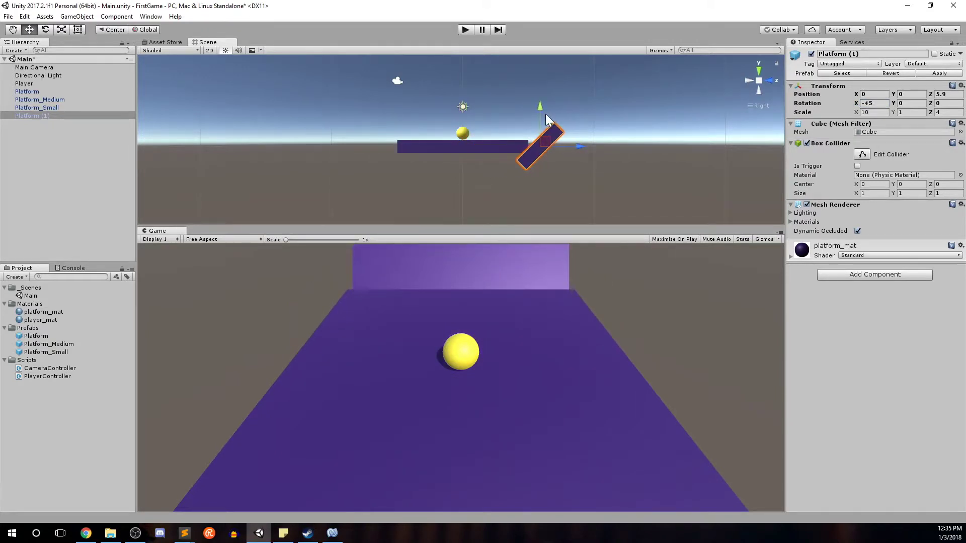
drag(546, 116, 594, 129)
drag(554, 91, 552, 86)
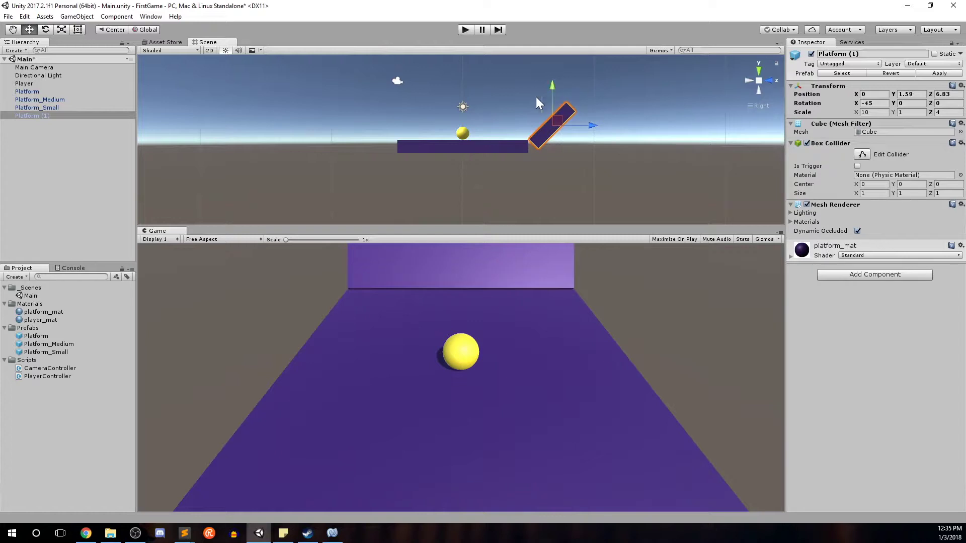
drag(592, 126, 588, 126)
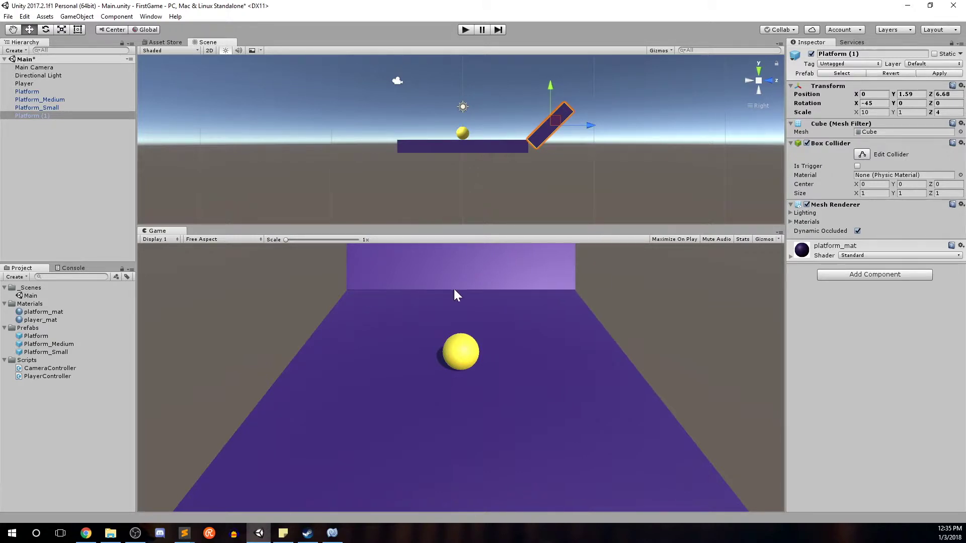
click(466, 30)
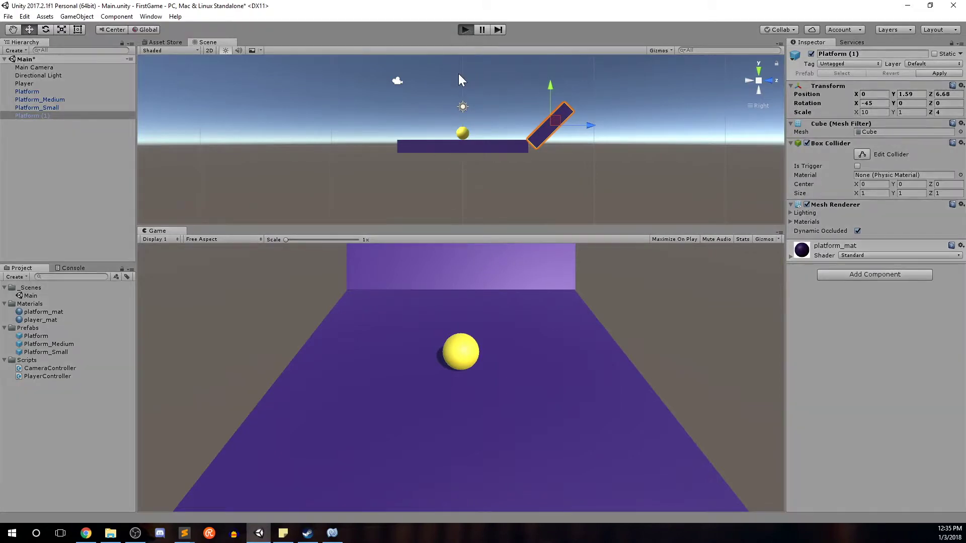
key(Up)
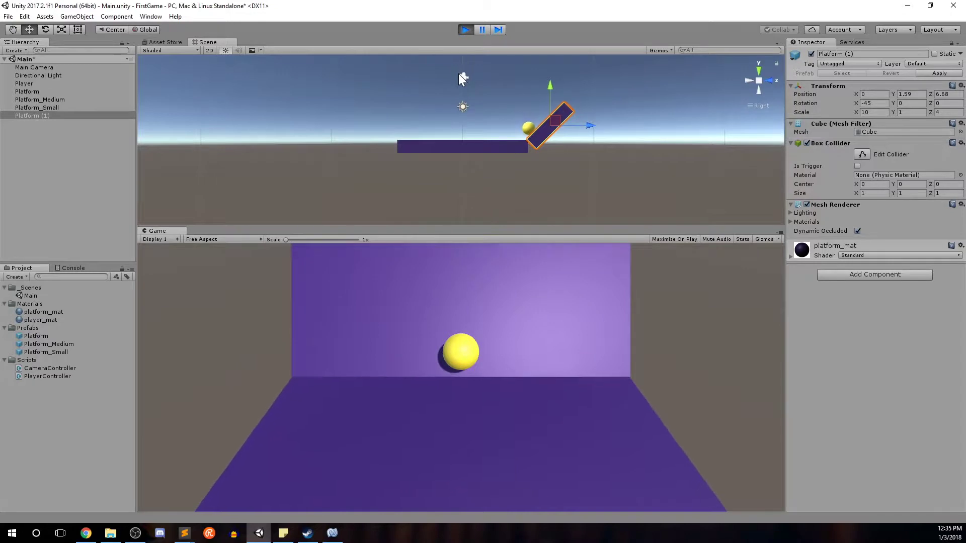
key(Up)
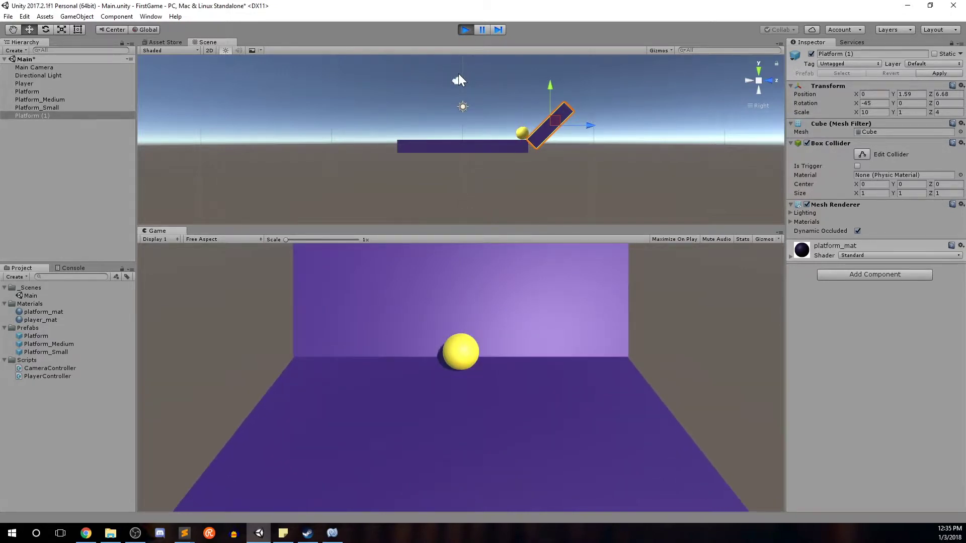
key(Up)
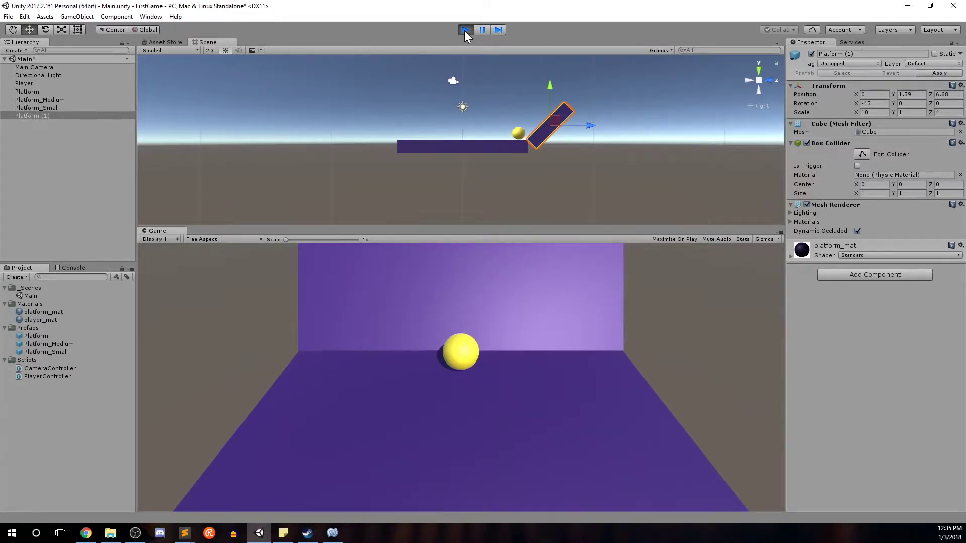
click(464, 30)
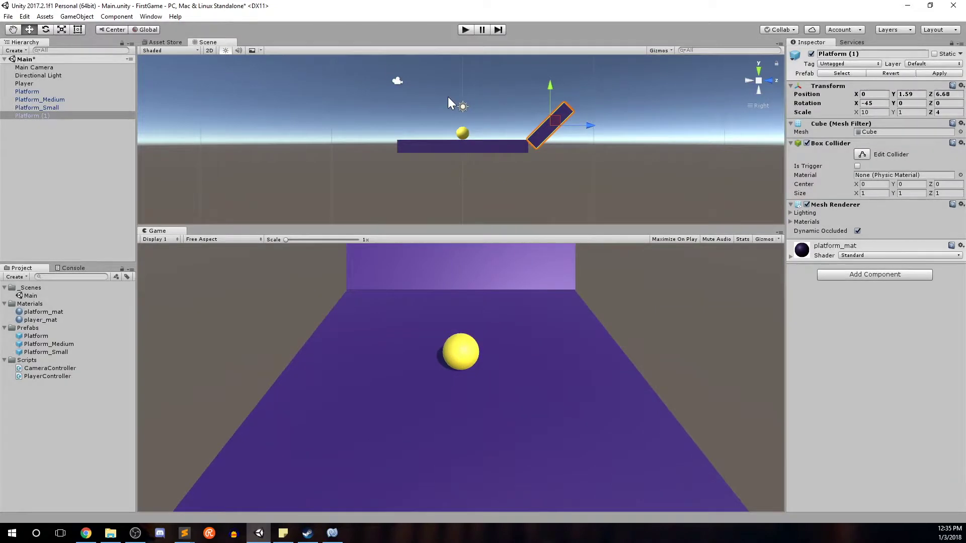
Step: Reset the ramp platform's Y and Z position to 0
click(846, 53)
click(908, 94)
text(0)
key(Tab)
text(0)
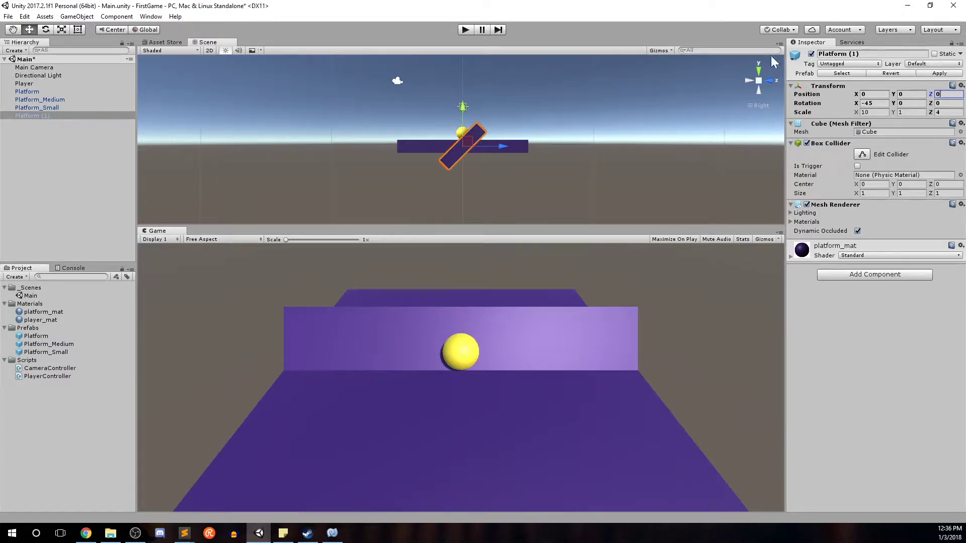
Step: Rename the ramp to Platform_Ramp and save it as a prefab in Prefabs
click(845, 53)
text(Pl)
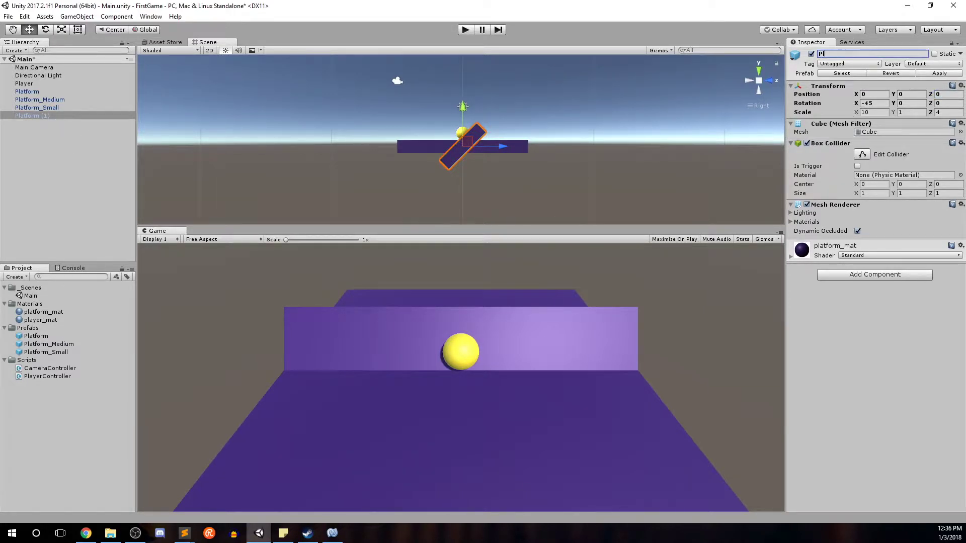
text(atform_Ramp)
key(Return)
drag(65, 111, 75, 312)
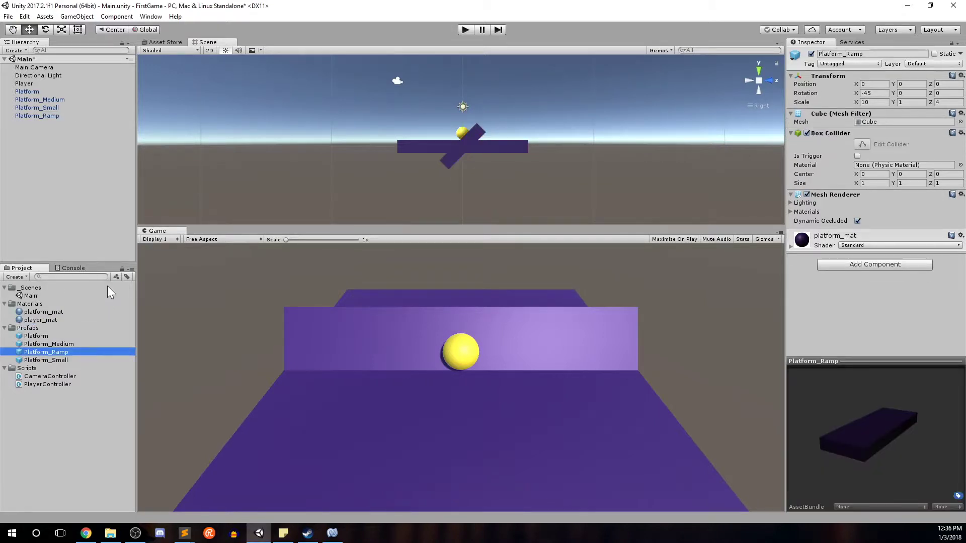
Step: Delete Platform_Medium, Platform_Small and Platform_Ramp from the scene
click(34, 101)
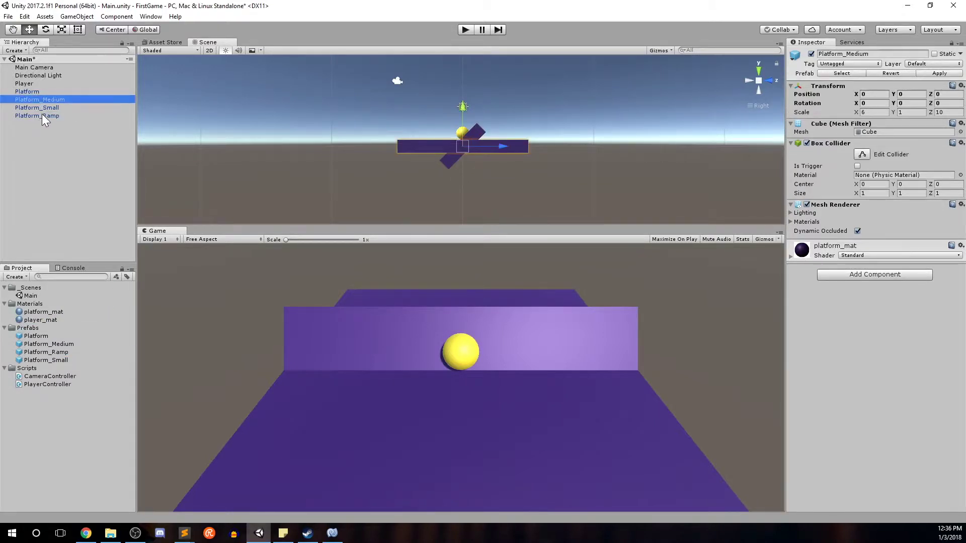
shift+click(41, 114)
right_click(41, 113)
click(95, 168)
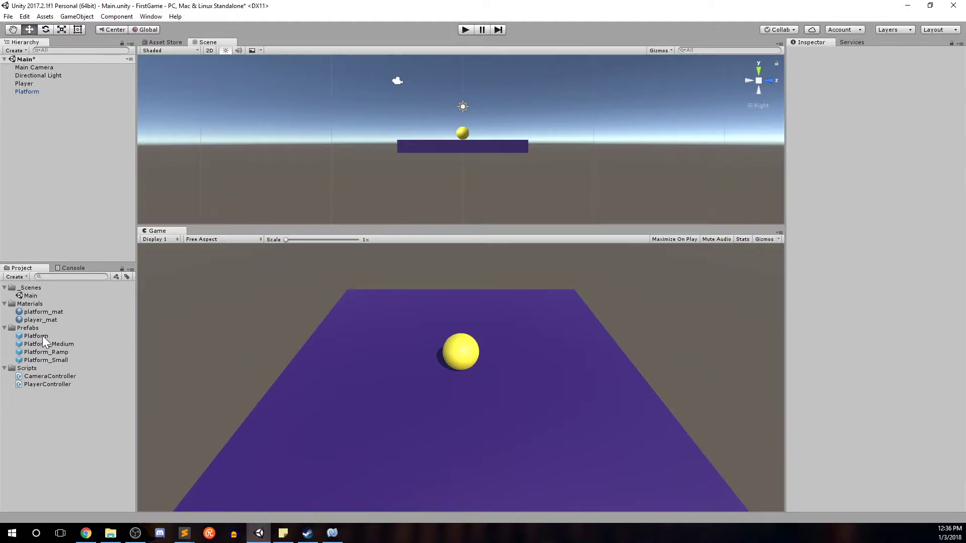
Step: Place a new Platform (1) instance from the Platform prefab into the scene
click(42, 336)
drag(46, 337, 59, 261)
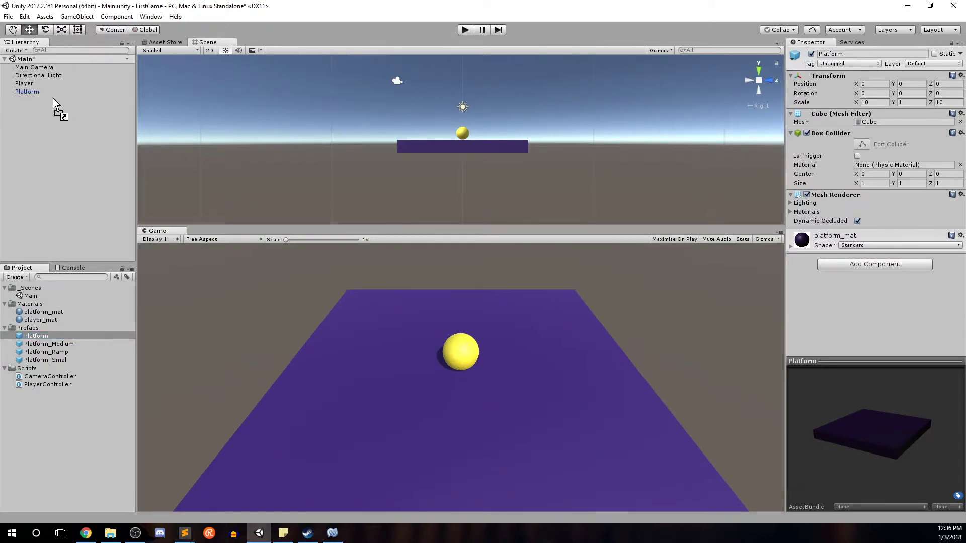
drag(53, 98, 41, 97)
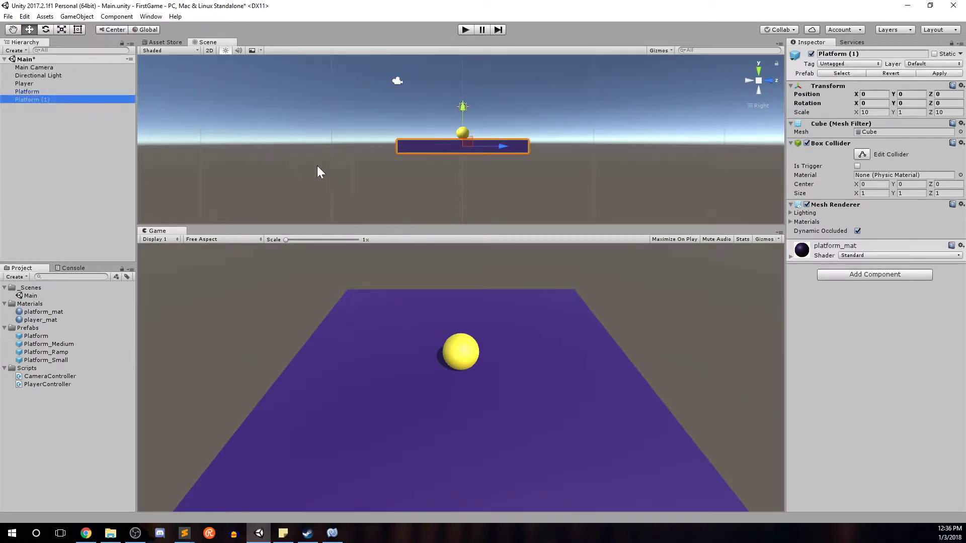
middle_drag(534, 143, 487, 162)
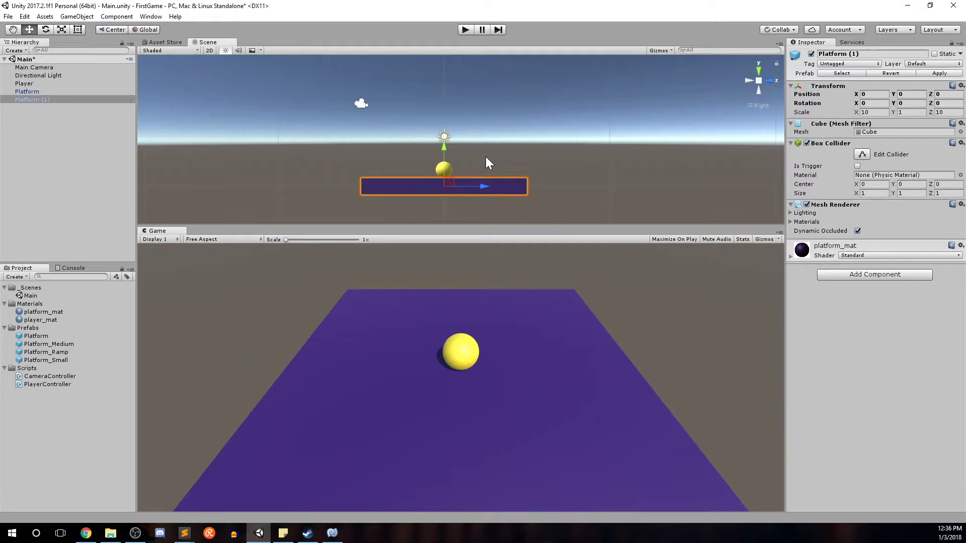
mouse_move(485, 187)
mouse_down()
mouse_move(531, 187)
mouse_move(493, 187)
mouse_move(523, 177)
mouse_move(448, 175)
mouse_move(514, 176)
mouse_move(482, 166)
mouse_move(474, 185)
mouse_move(446, 177)
mouse_move(491, 167)
mouse_move(470, 187)
mouse_move(481, 181)
mouse_up()
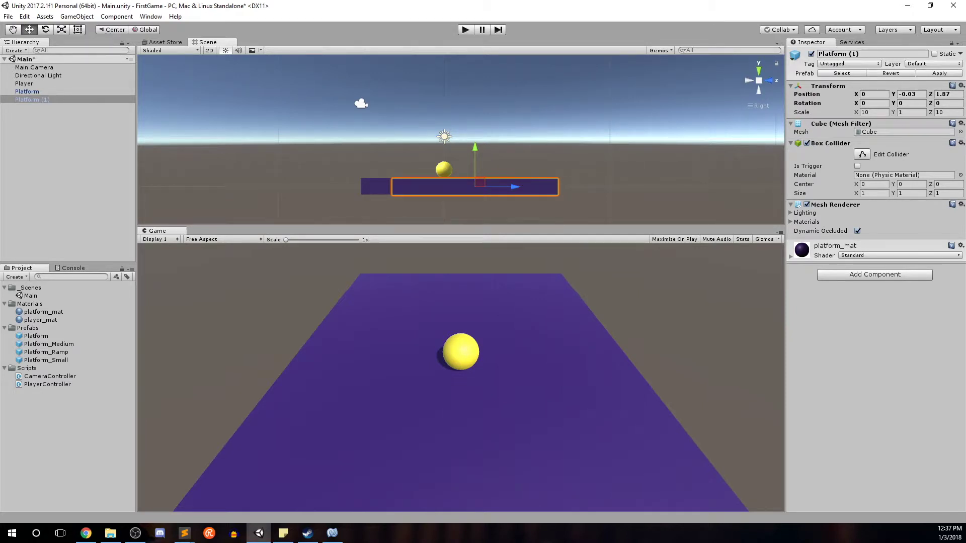
Step: Set Platform (1)'s Position Y and Z to 0
click(908, 95)
text(0)
key(Tab)
text(0)
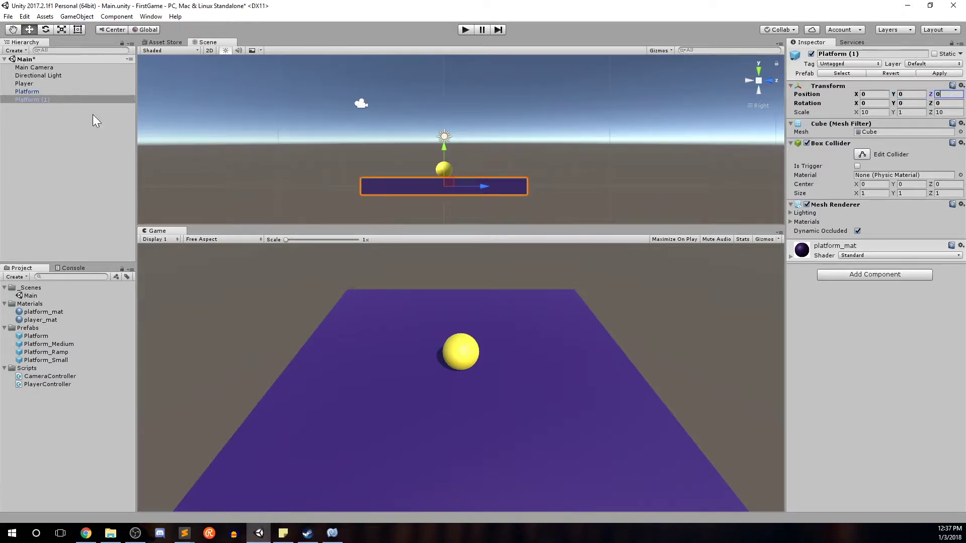
click(24, 17)
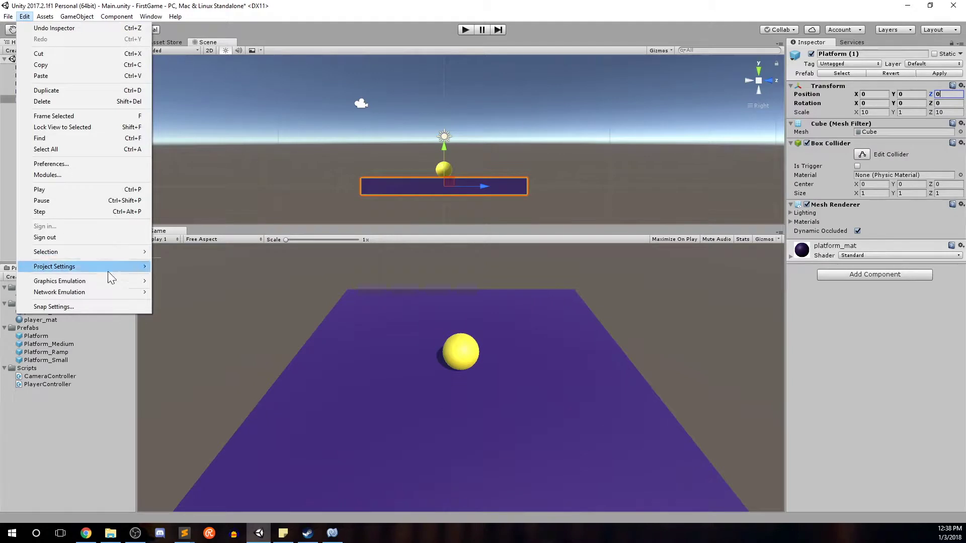
click(103, 307)
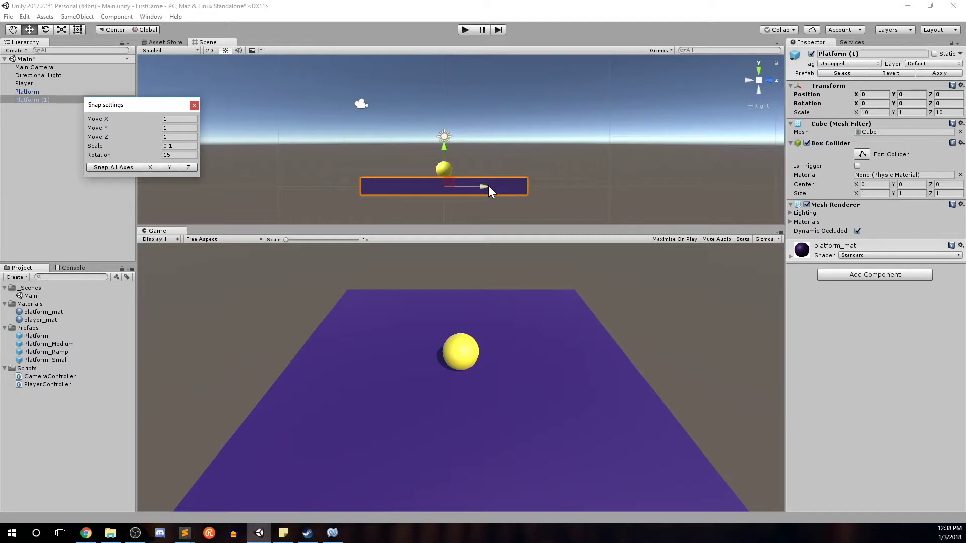
click(194, 105)
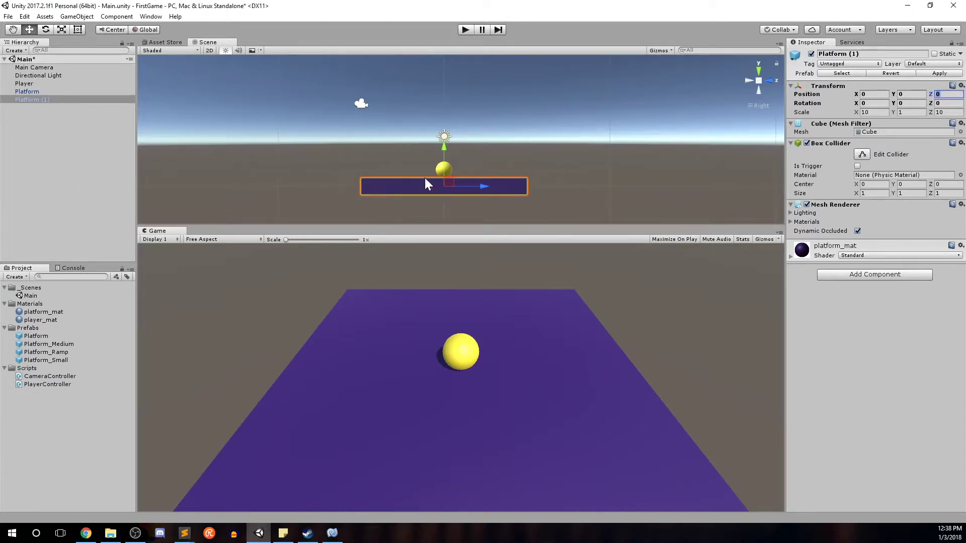
Step: Snap Platform (1) forward to Z 10, directly after the original Platform
ctrl+drag(481, 186, 642, 188)
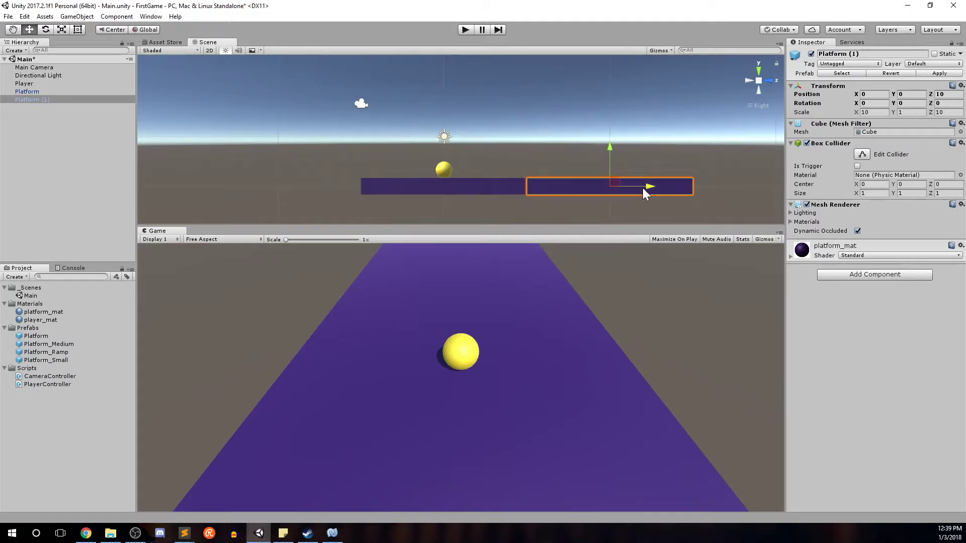
click(511, 183)
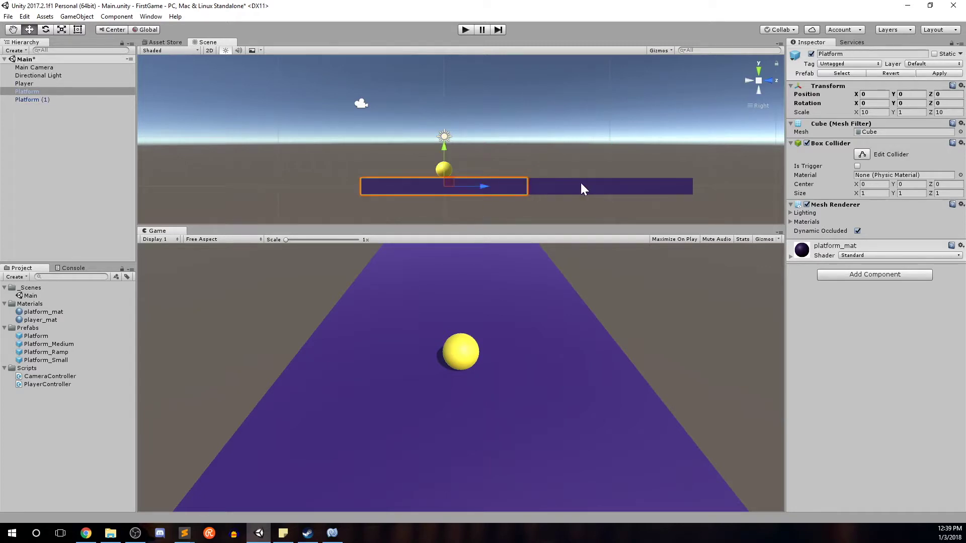
click(581, 182)
click(507, 181)
click(568, 188)
click(503, 185)
click(543, 183)
click(507, 187)
click(534, 186)
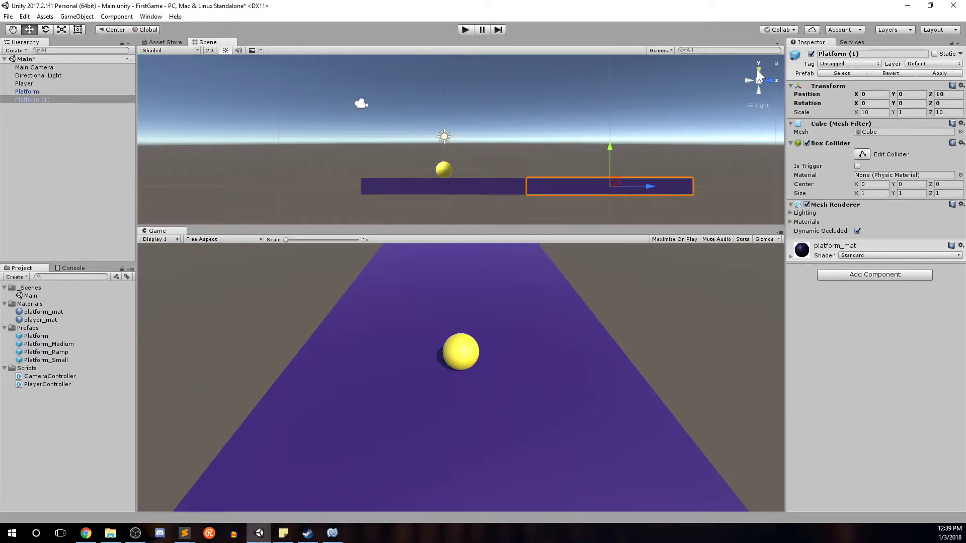
Step: Switch to Top view and frame both platforms
click(757, 71)
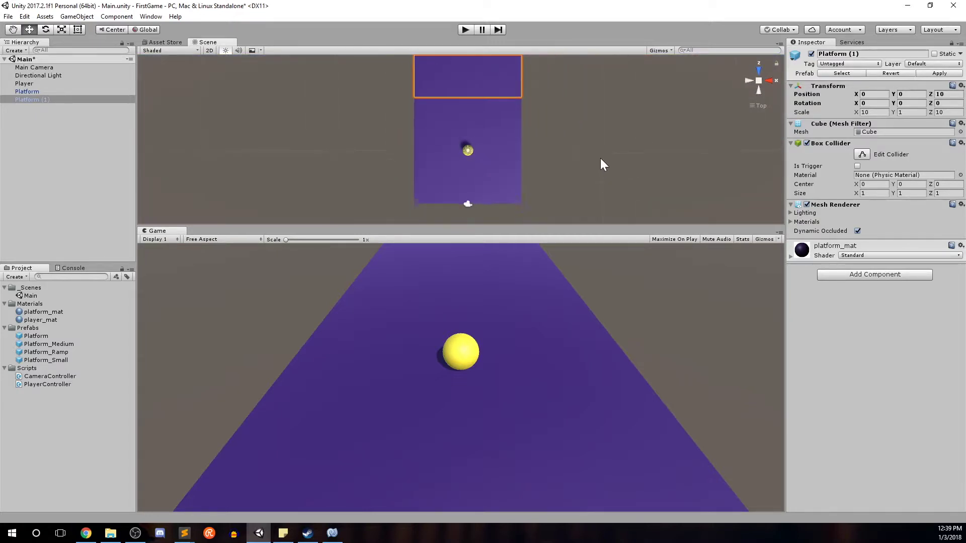
click(578, 139)
middle_drag(548, 140, 551, 163)
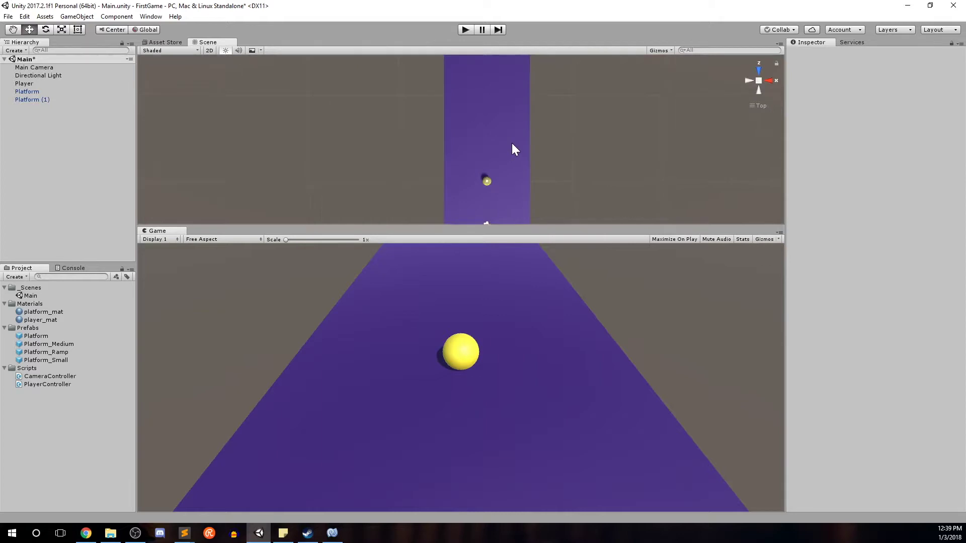
scroll(511, 142, down, 1)
click(506, 113)
click(511, 166)
scroll(511, 166, down, 3)
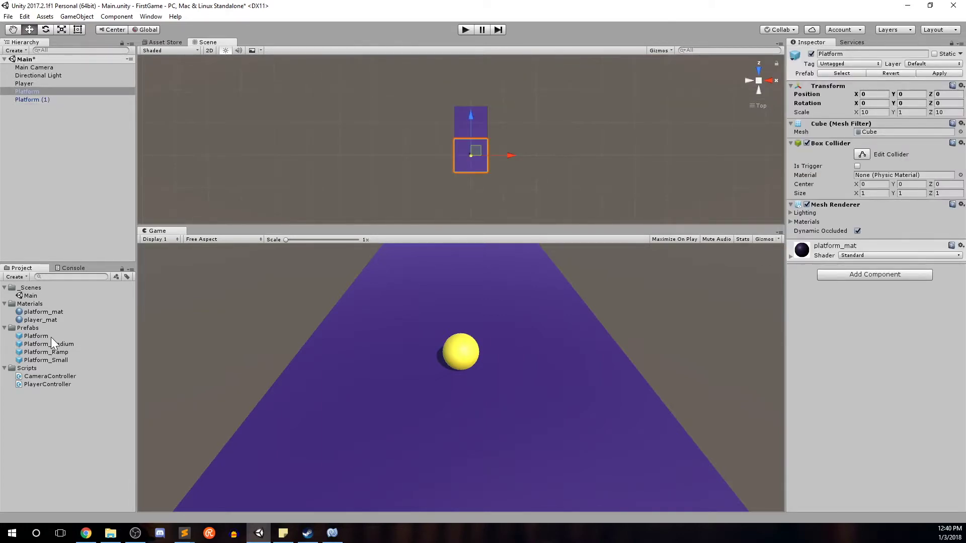
Step: Add Platform (2) from the prefab at position X 4, Z 20
drag(50, 337, 59, 165)
drag(57, 111, 57, 101)
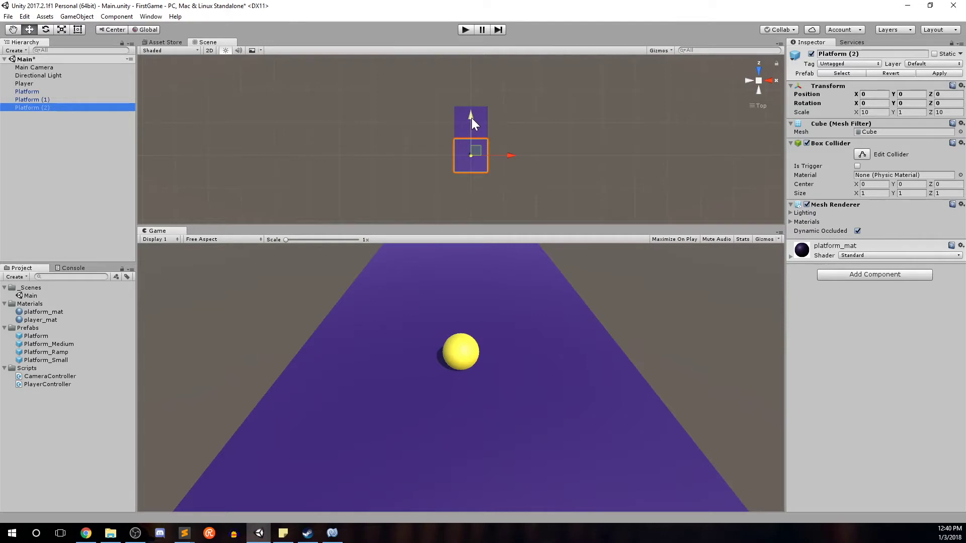
click(946, 94)
text(20)
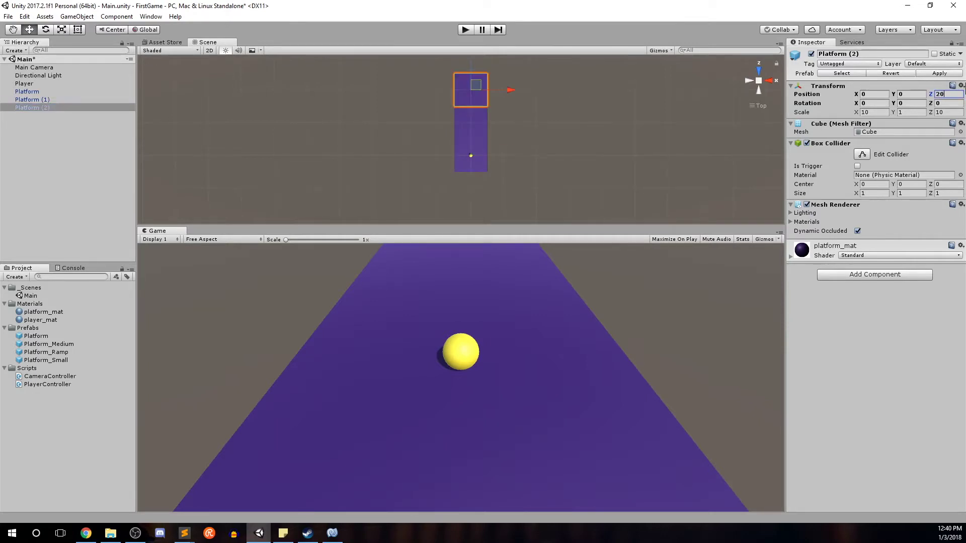
click(874, 94)
key(BackSpace)
text(4)
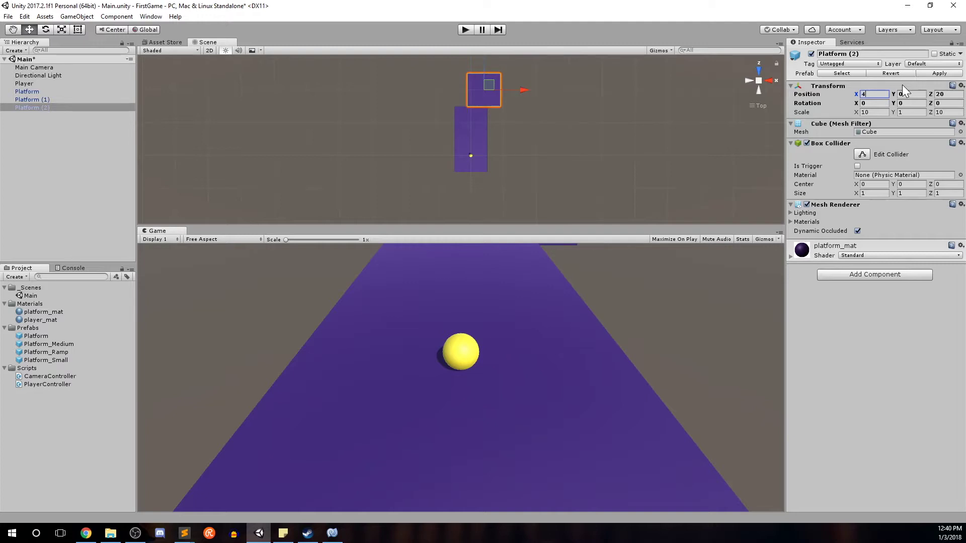
Step: Duplicate into Platform (3) at X 0, Z 30 and Platform (4) at X -4, Z 40
double_click(32, 107)
key(ctrl+d)
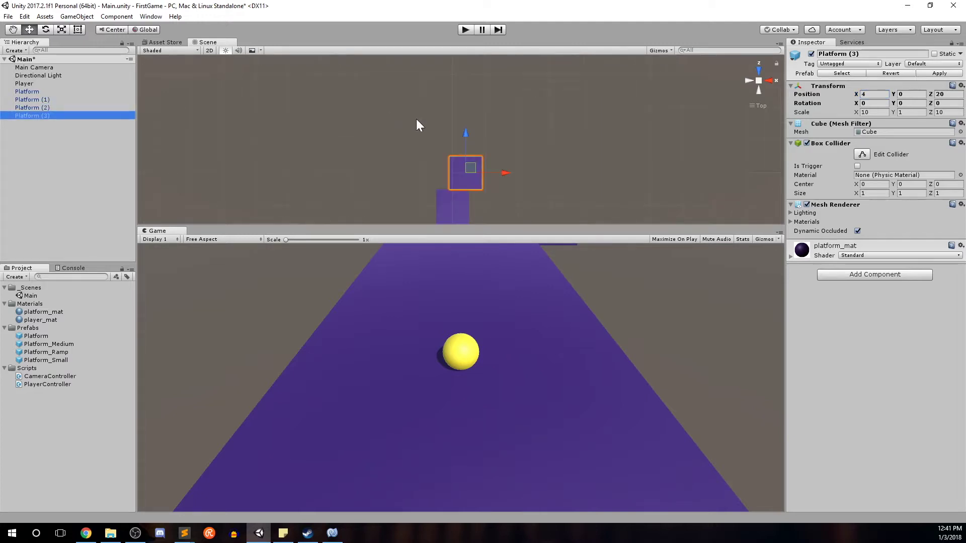
click(936, 95)
drag(464, 136, 469, 108)
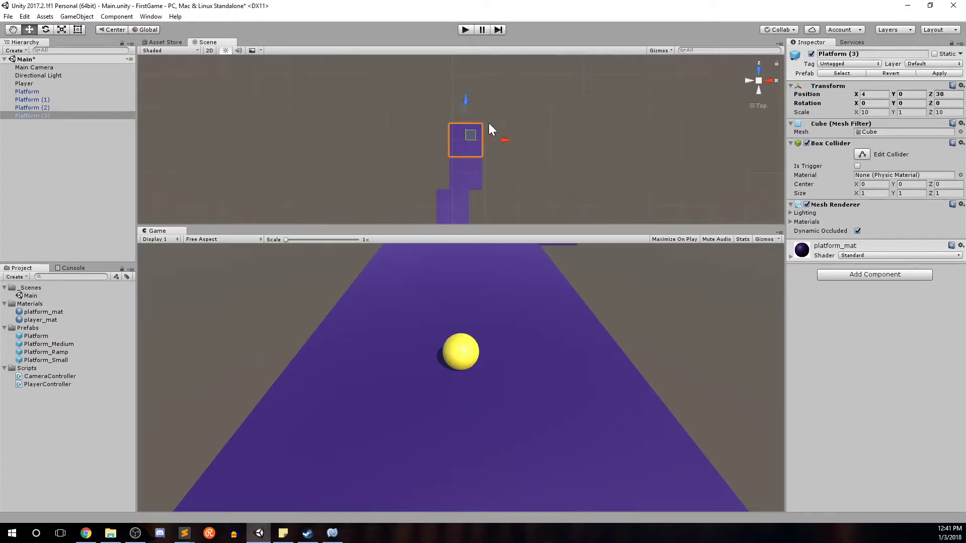
drag(509, 140, 497, 140)
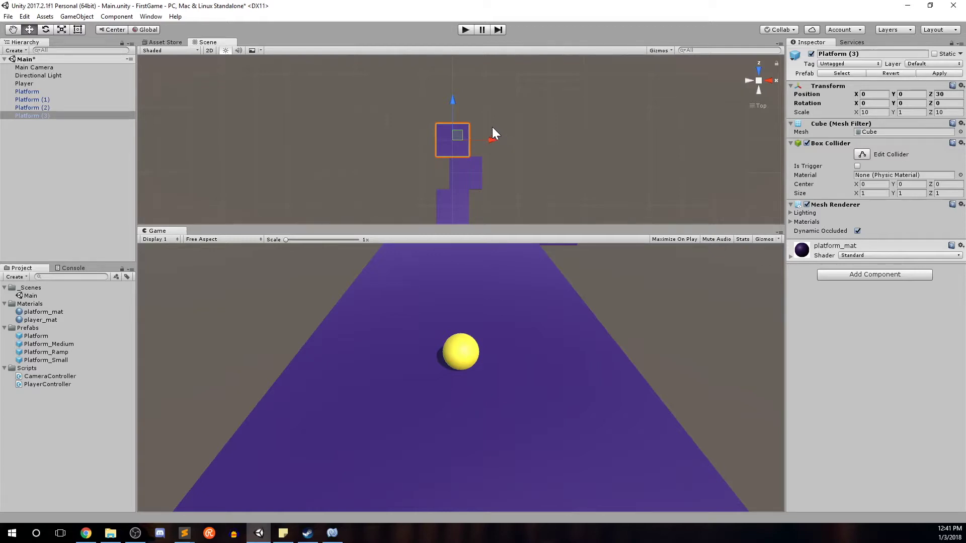
key(ctrl+d)
drag(457, 107, 461, 70)
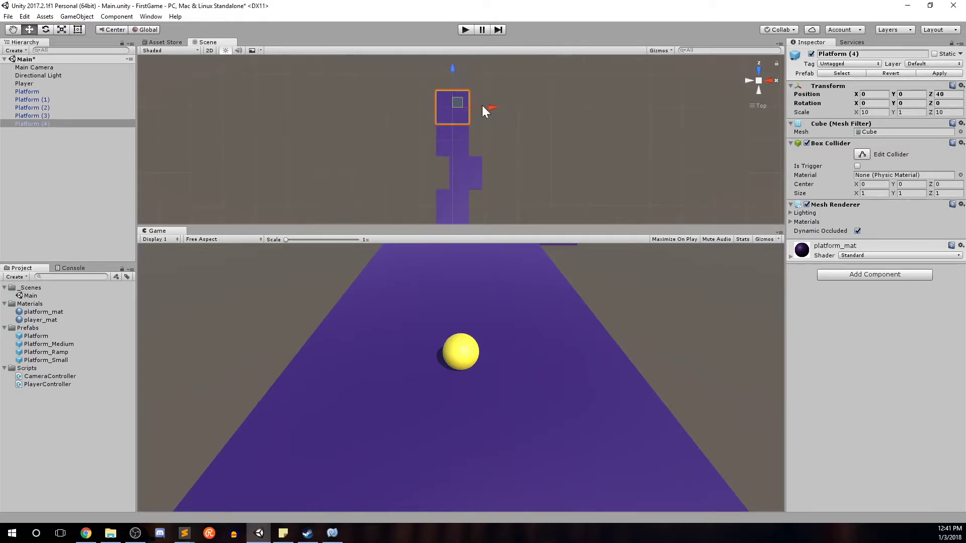
drag(492, 108, 478, 107)
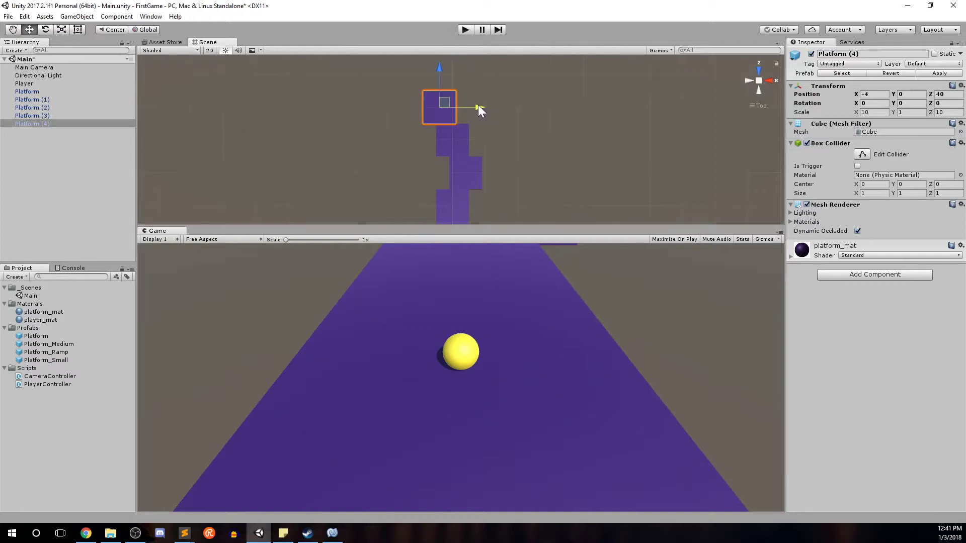
Step: Duplicate Platform (4) into Platform (5), snapped to X 0, Z 50
click(466, 170)
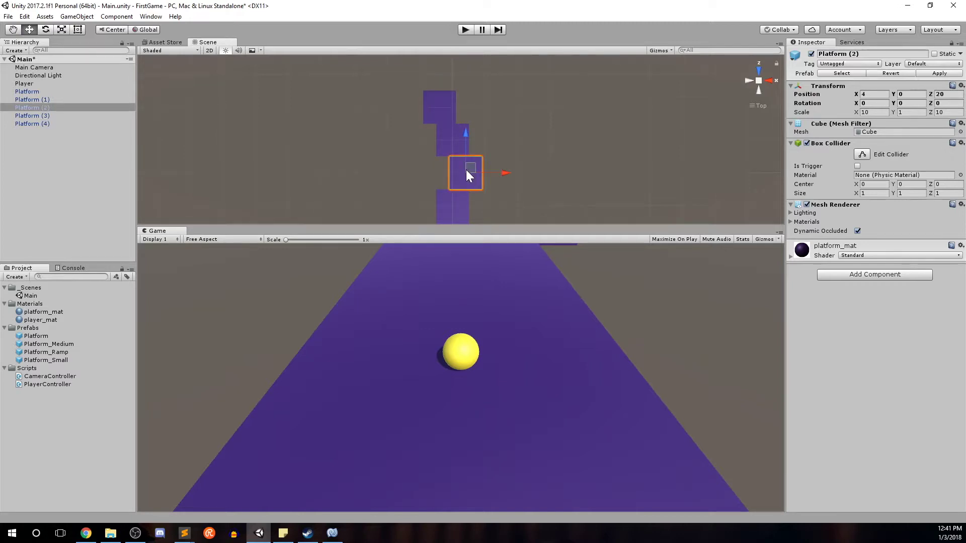
click(441, 101)
scroll(525, 177, down, 5)
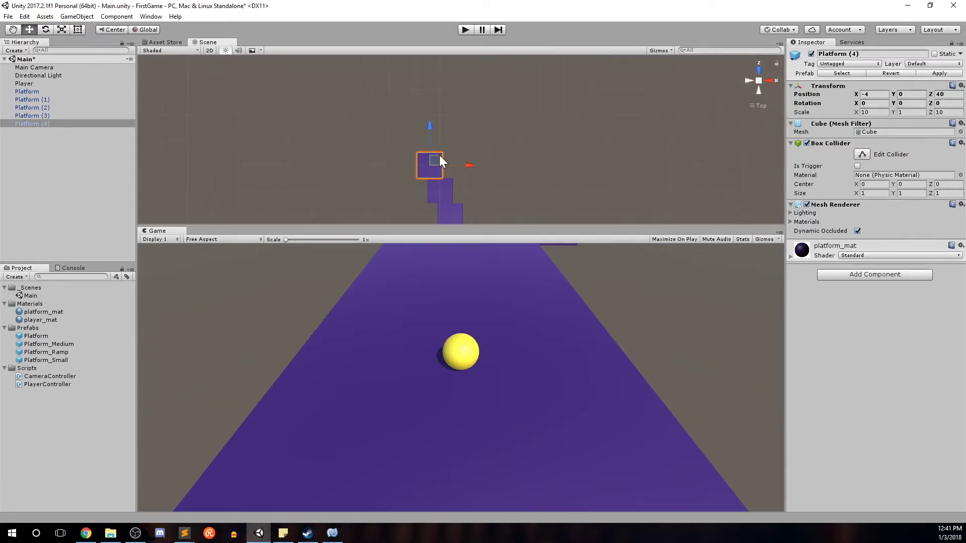
key(ctrl+d)
drag(429, 132, 437, 105)
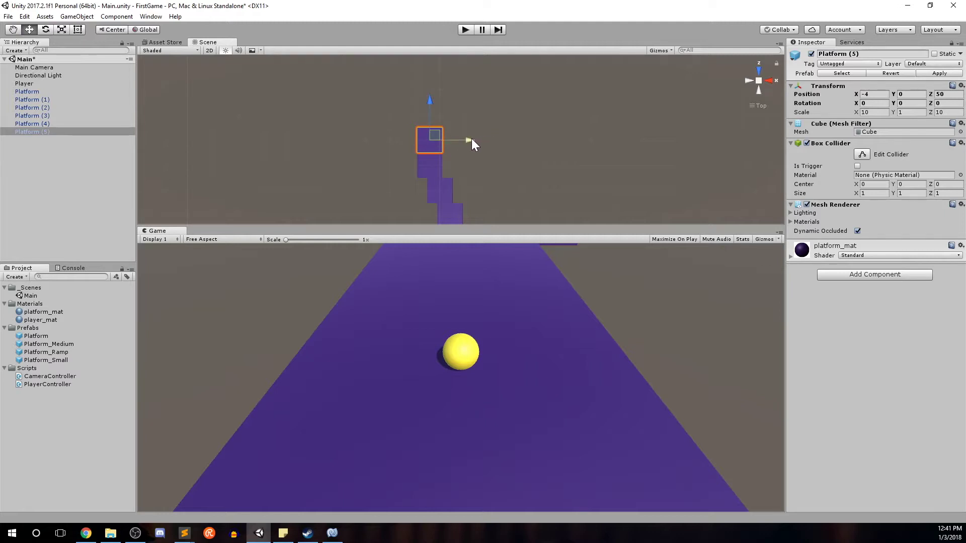
drag(471, 140, 481, 141)
scroll(521, 170, down, 3)
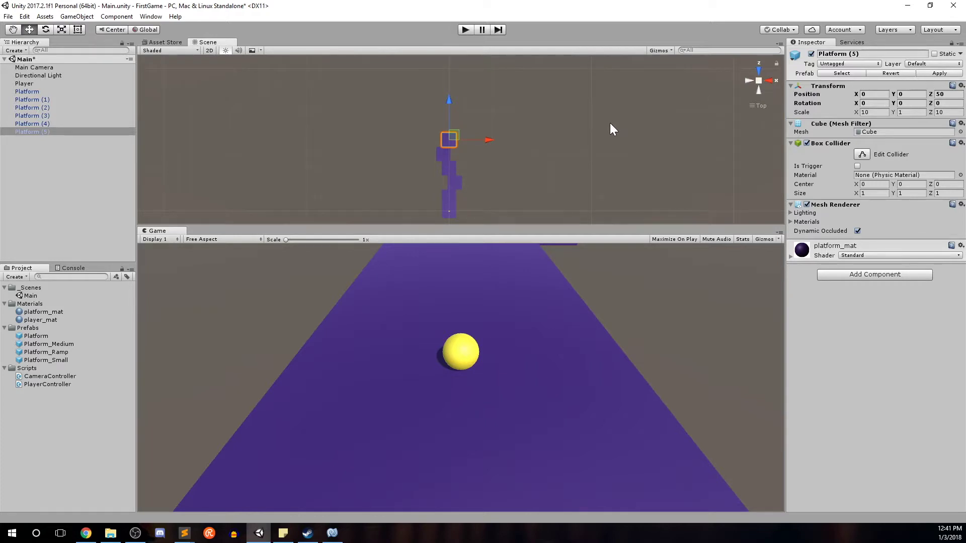
Step: Switch the Scene view to a side view framing the line of platforms
click(770, 80)
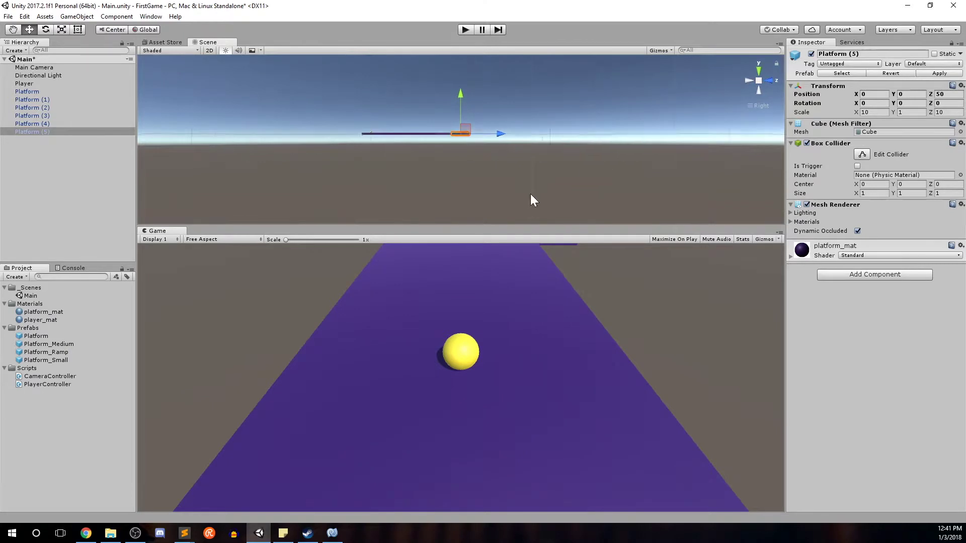
scroll(528, 195, up, 3)
middle_drag(515, 177, 473, 201)
scroll(472, 200, up, 1)
click(518, 199)
key(ctrl+z)
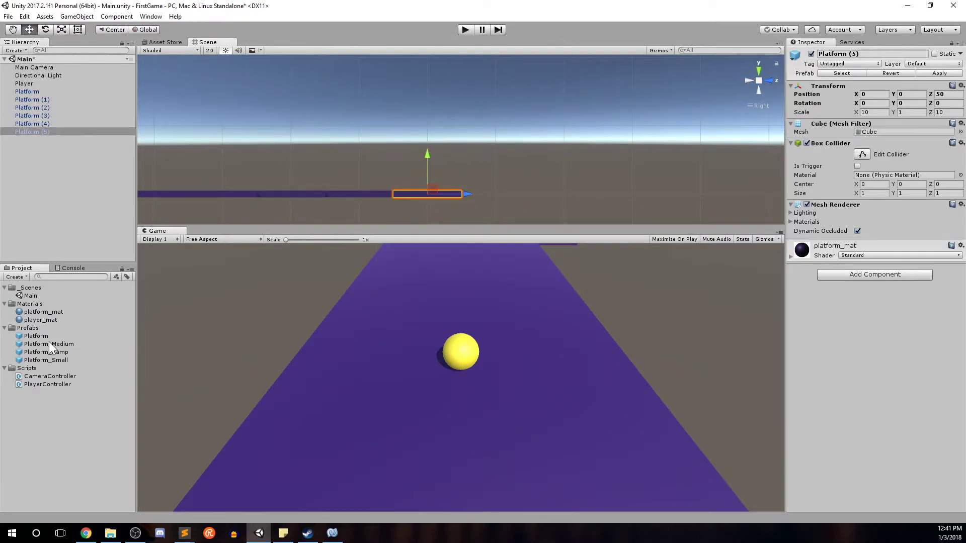
Step: Add a Platform_Ramp and move it to Y 1, Z 56 beyond Platform (5)
drag(58, 352, 73, 250)
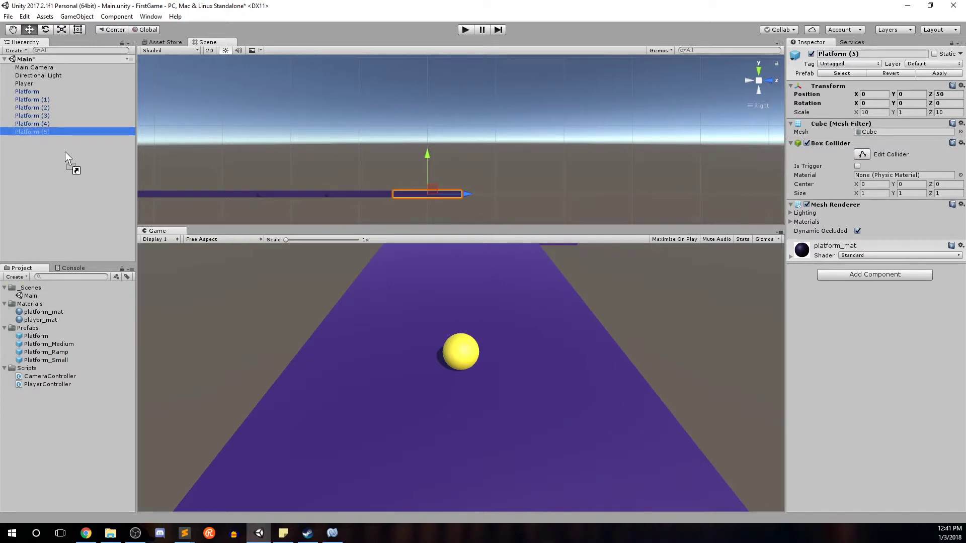
drag(65, 152, 52, 140)
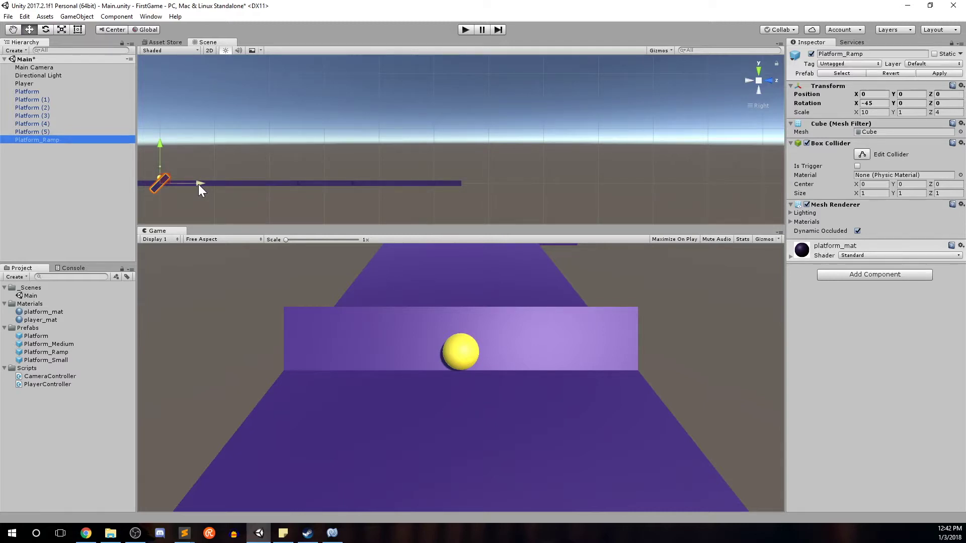
drag(198, 184, 501, 198)
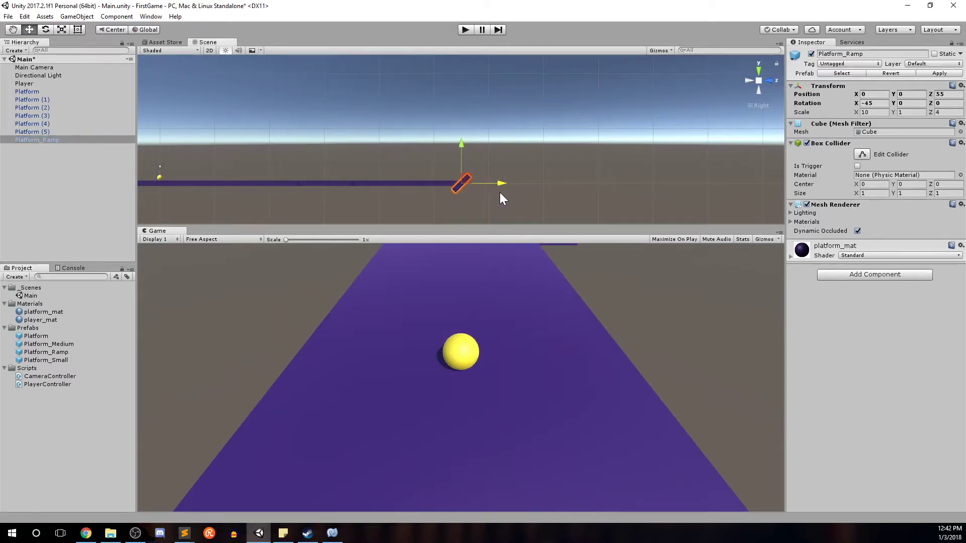
drag(458, 143, 460, 138)
drag(503, 179, 508, 182)
scroll(476, 209, up, 3)
middle_drag(487, 212, 478, 191)
Step: Inspect the placed ramp, then select Platform (5)
scroll(479, 199, up, 3)
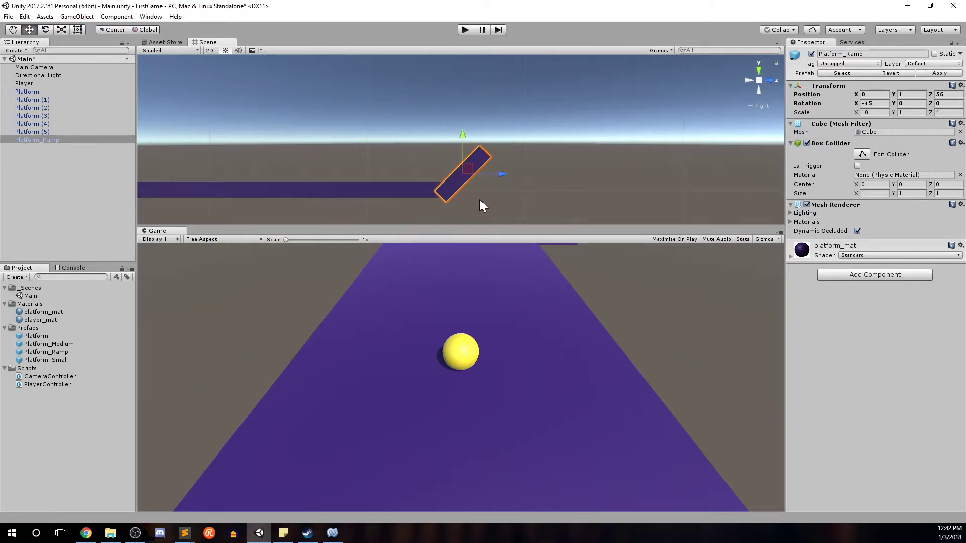
click(490, 200)
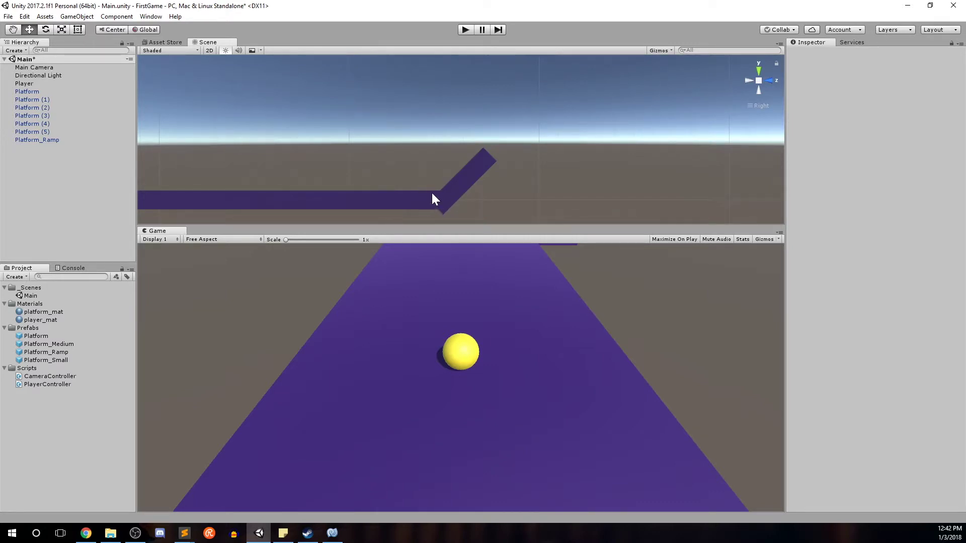
scroll(450, 182, up, 1)
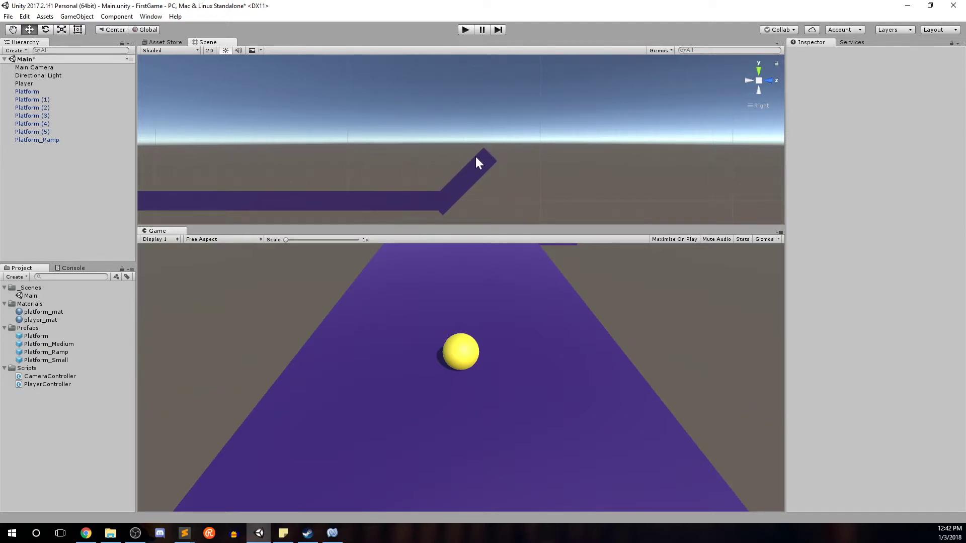
click(476, 157)
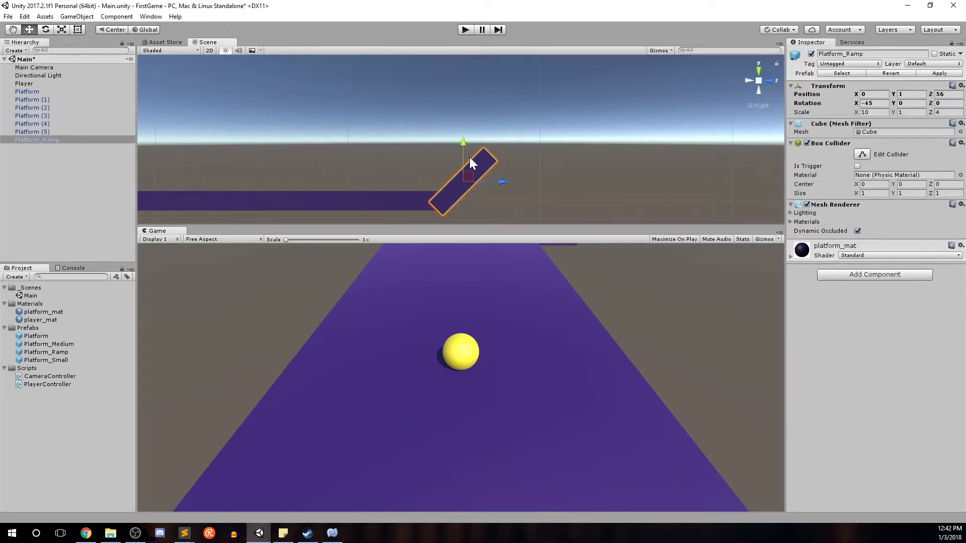
click(77, 131)
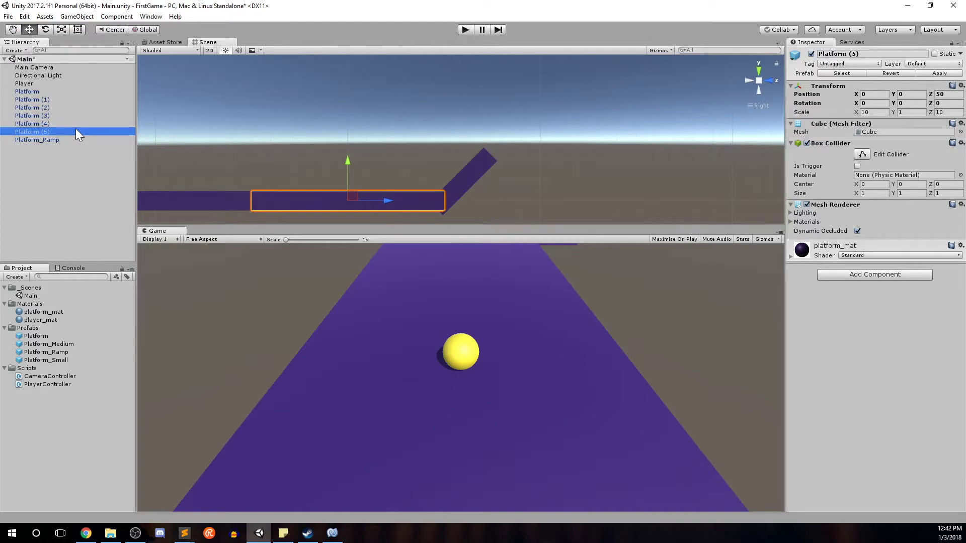
Step: Duplicate Platform (5) as Platform (6) and move it to Z 62, Y 2
key(ctrl+d)
drag(402, 201, 608, 204)
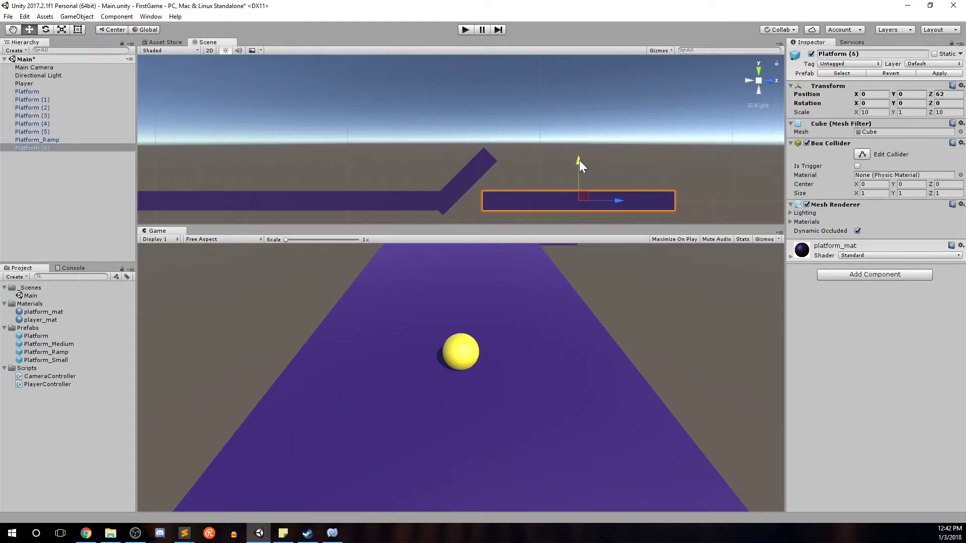
drag(579, 160, 578, 127)
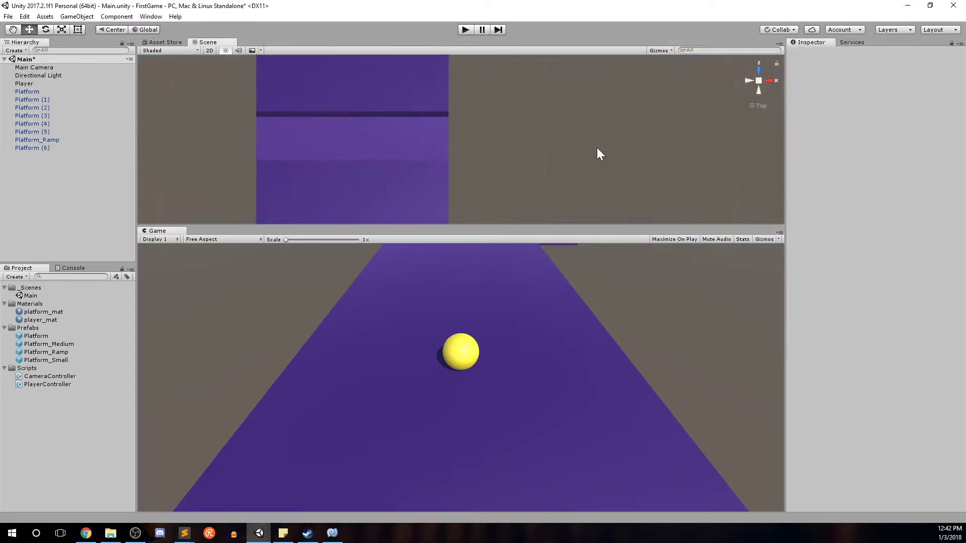
Step: Frame the platform column and start play mode to test the level
scroll(569, 155, down, 6)
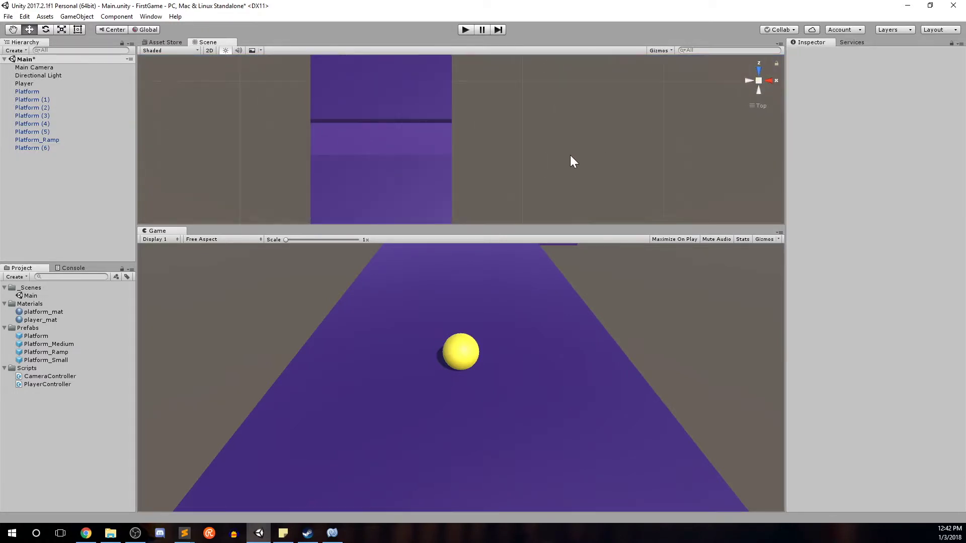
middle_drag(539, 144, 543, 96)
scroll(532, 134, down, 5)
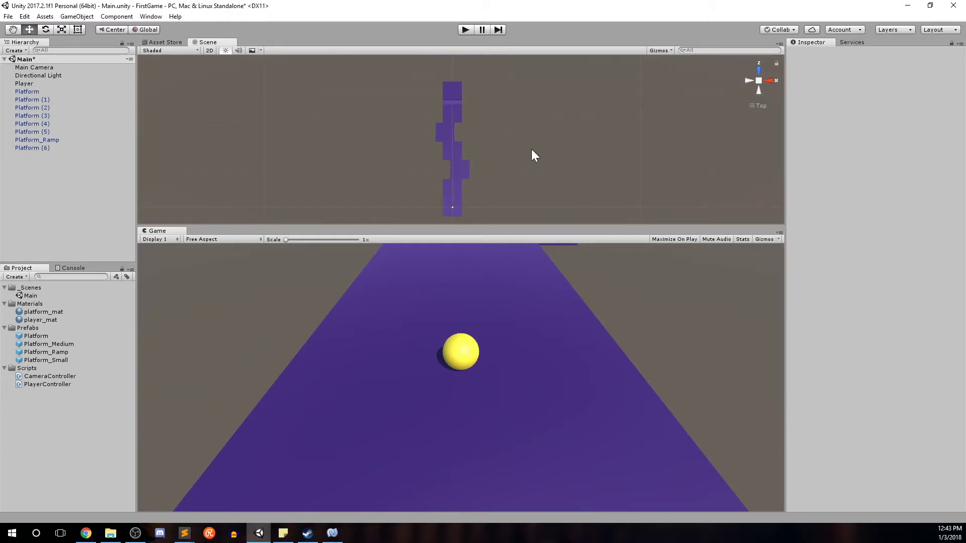
middle_drag(531, 149, 527, 137)
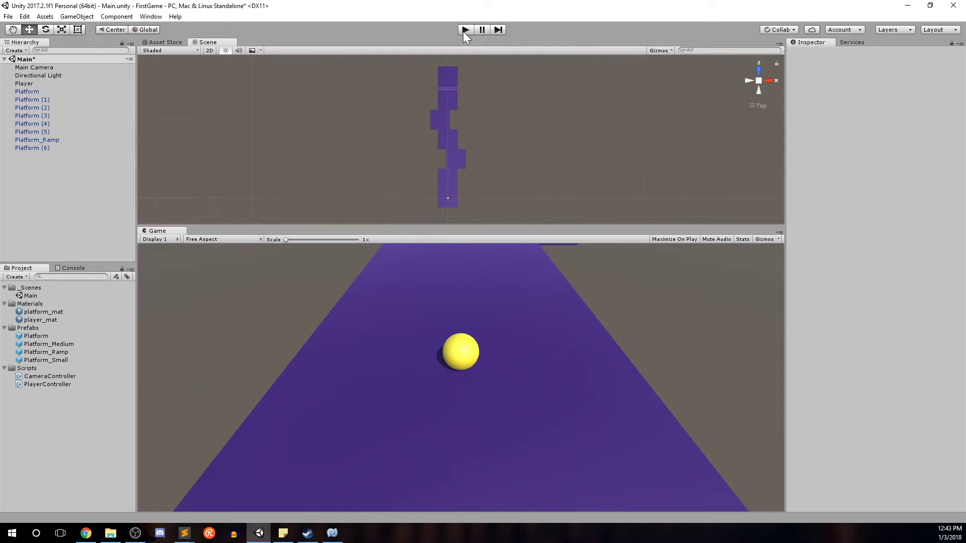
click(464, 30)
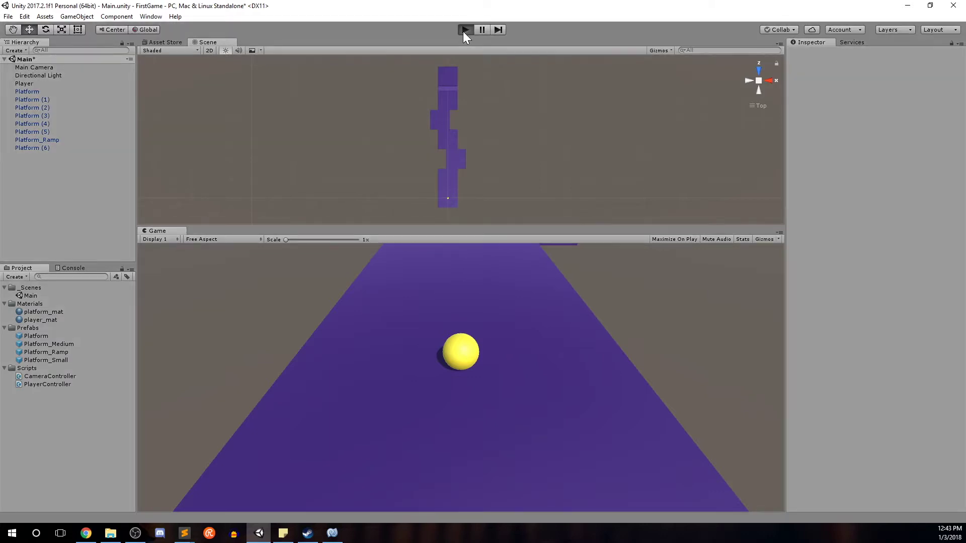
key(Up)
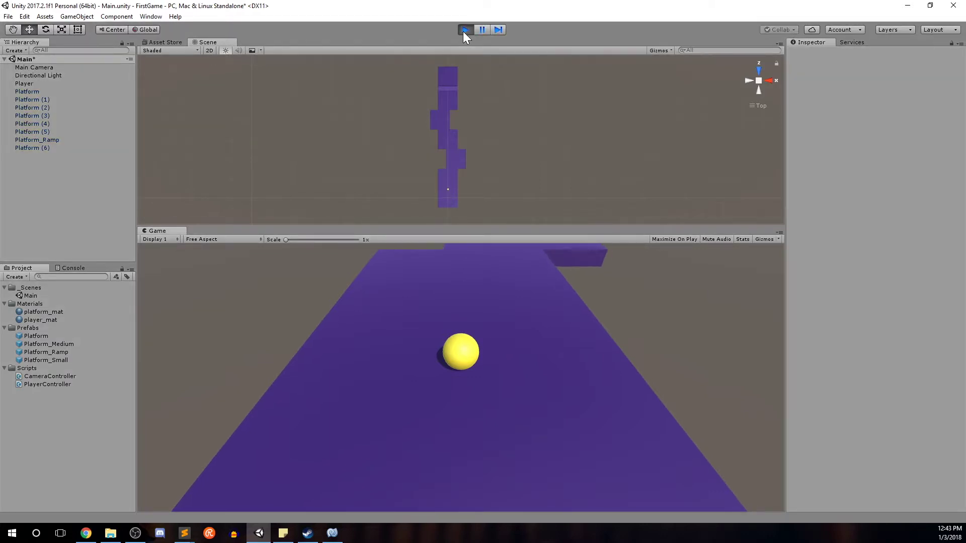
key(Up)
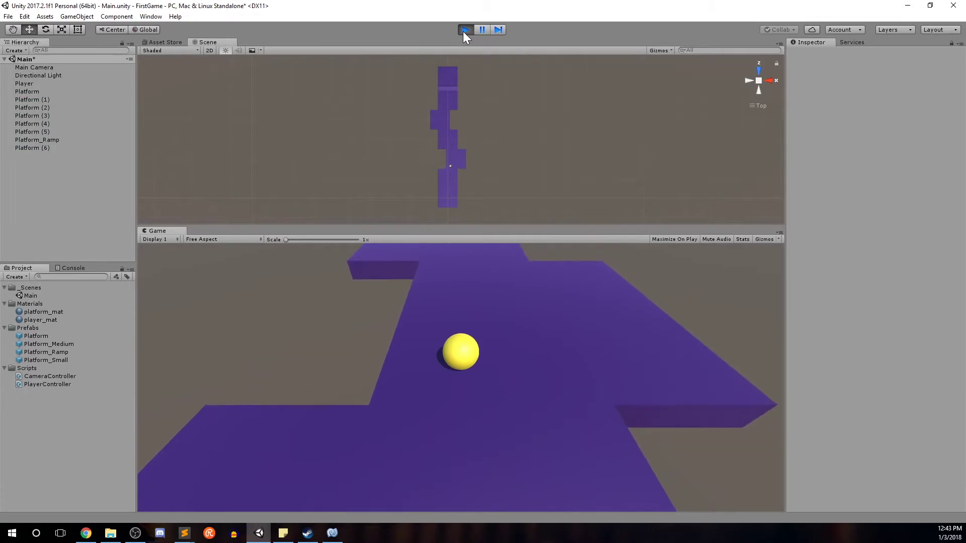
key(Up)
key(Left)
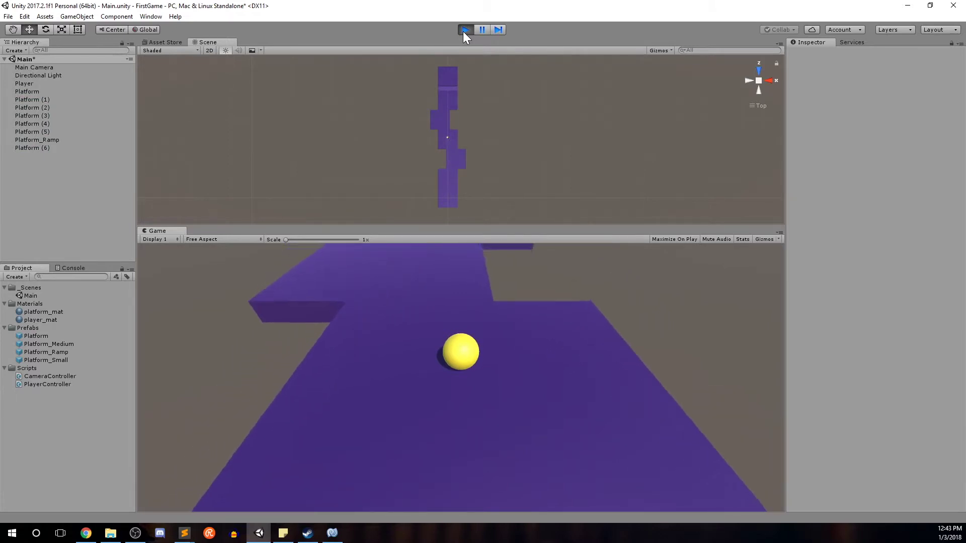
key(Up)
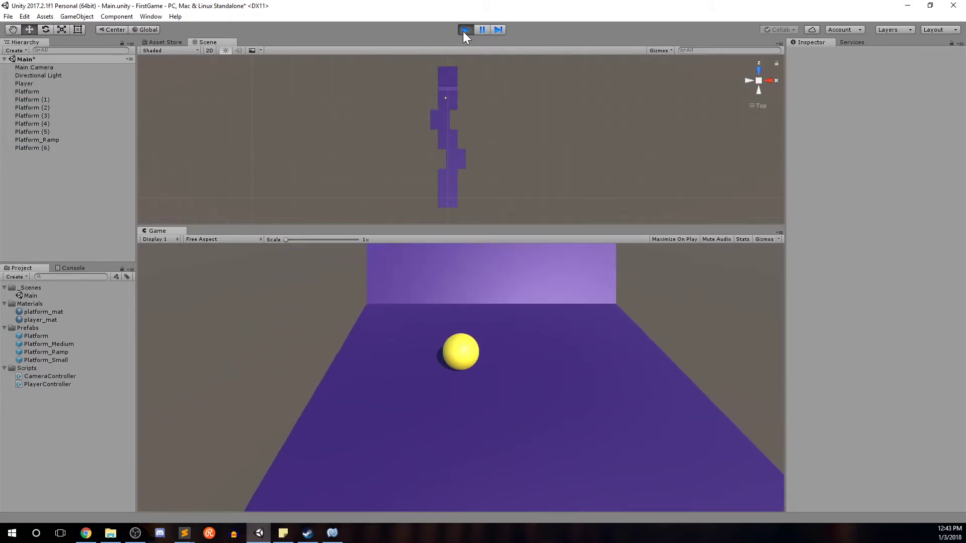
key(Up)
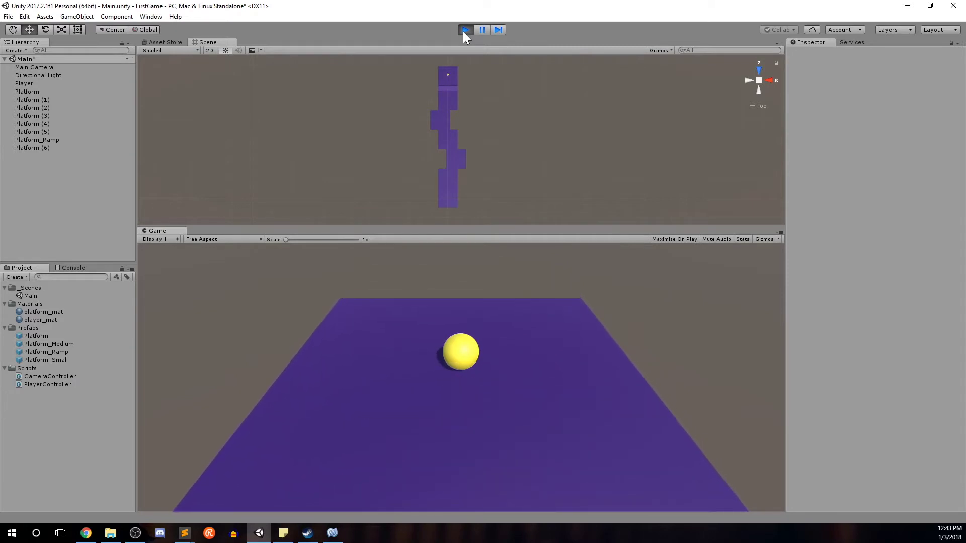
click(463, 31)
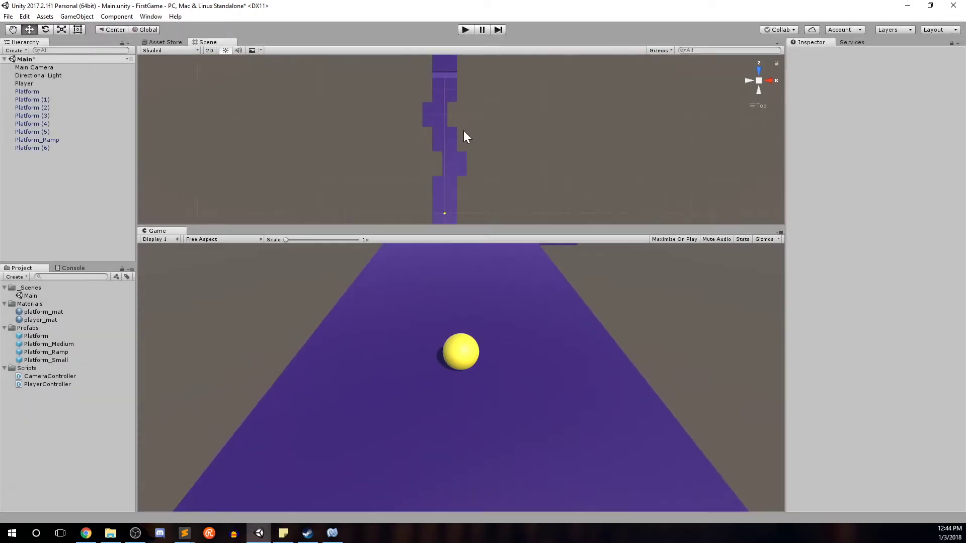
scroll(468, 138, up, 3)
Step: Add a Platform_Medium beyond Platform (6) with position Y 2, Z 32
scroll(439, 179, up, 3)
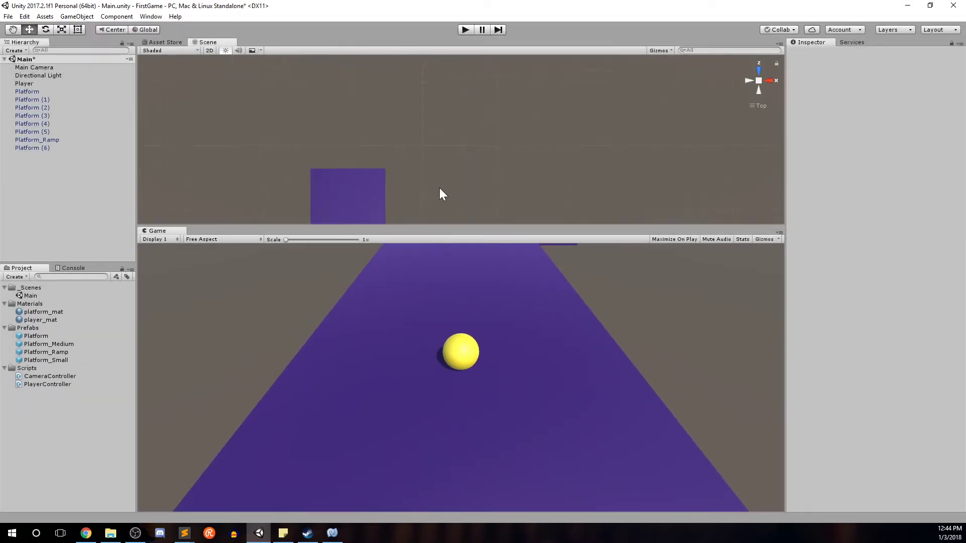
middle_drag(439, 188, 452, 157)
click(362, 171)
middle_drag(422, 185, 489, 151)
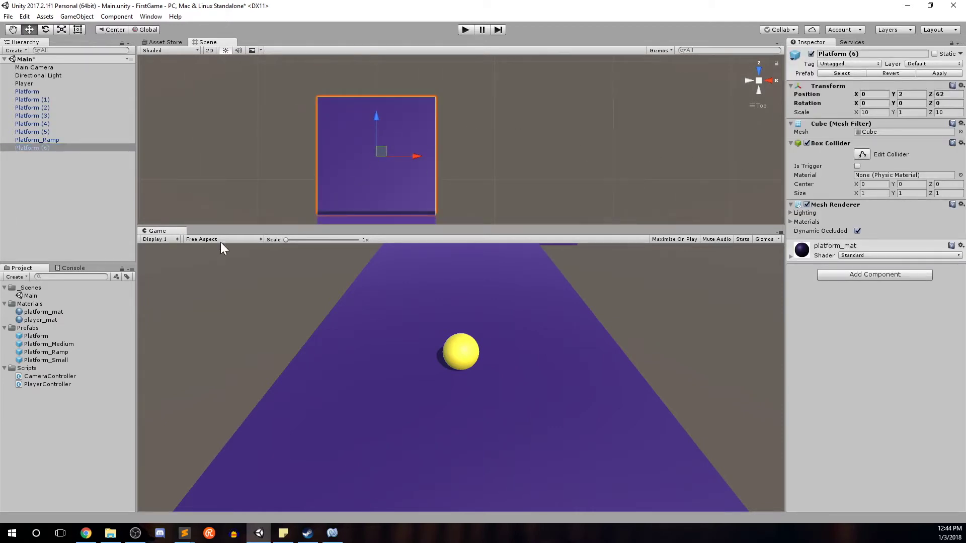
drag(51, 345, 50, 154)
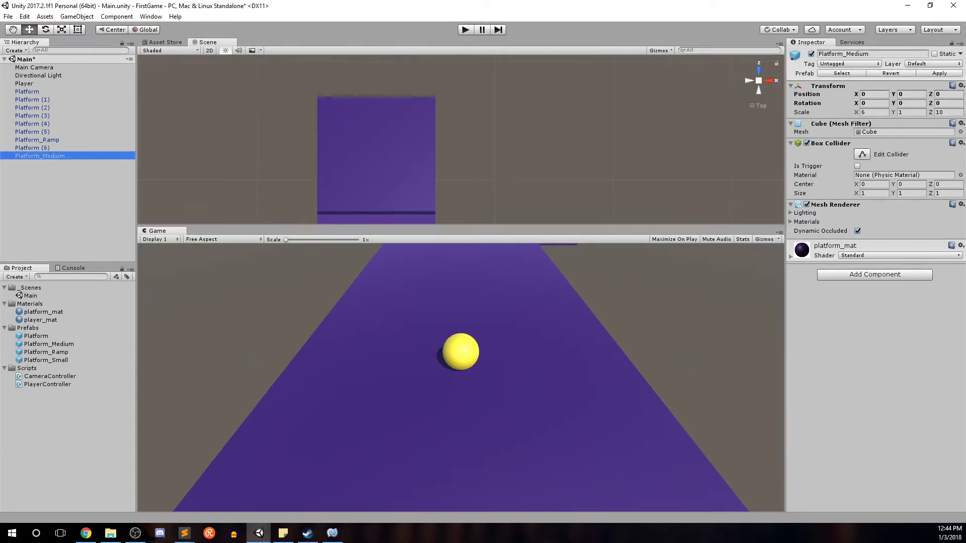
click(910, 94)
text(2)
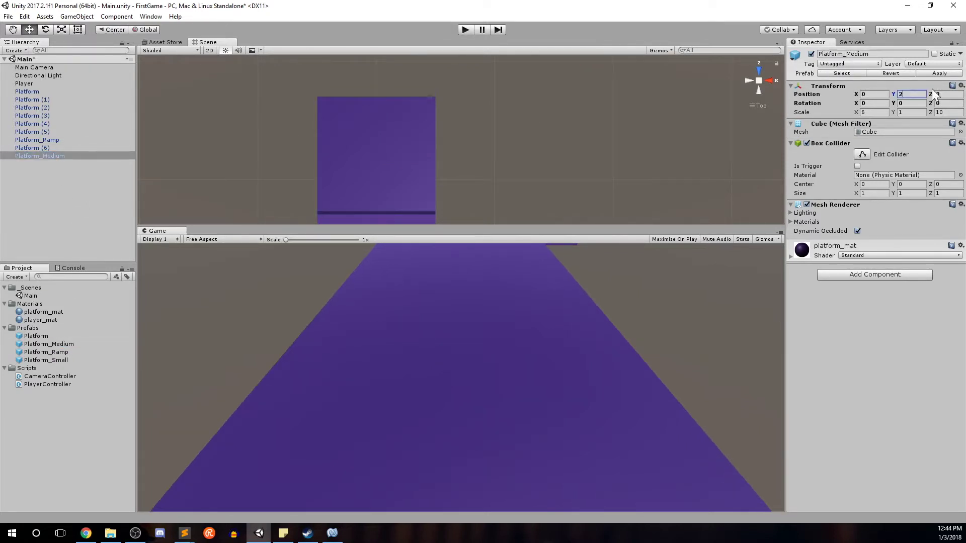
key(Tab)
text(32)
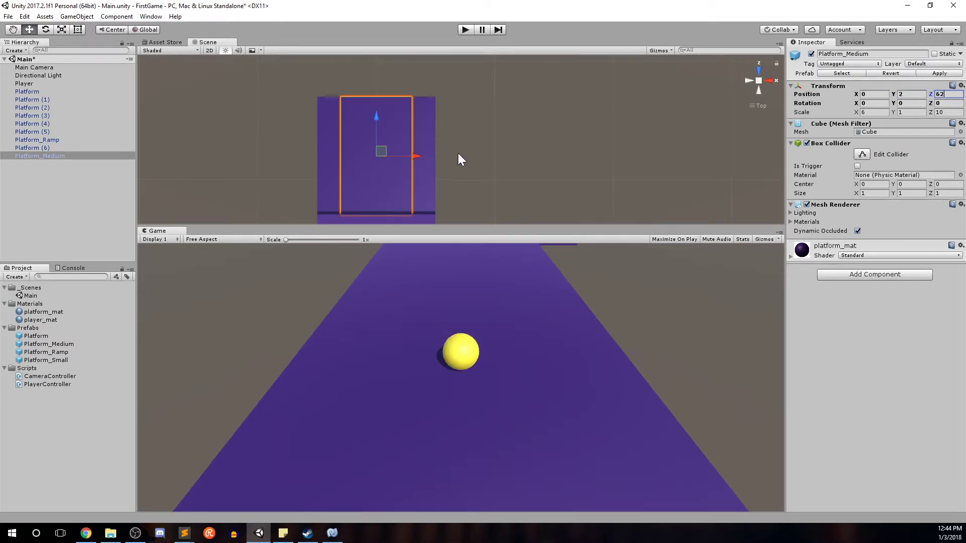
Step: Move the medium platform further forward and sideways to X 6
scroll(457, 160, down, 1)
ctrl+drag(399, 159, 427, 42)
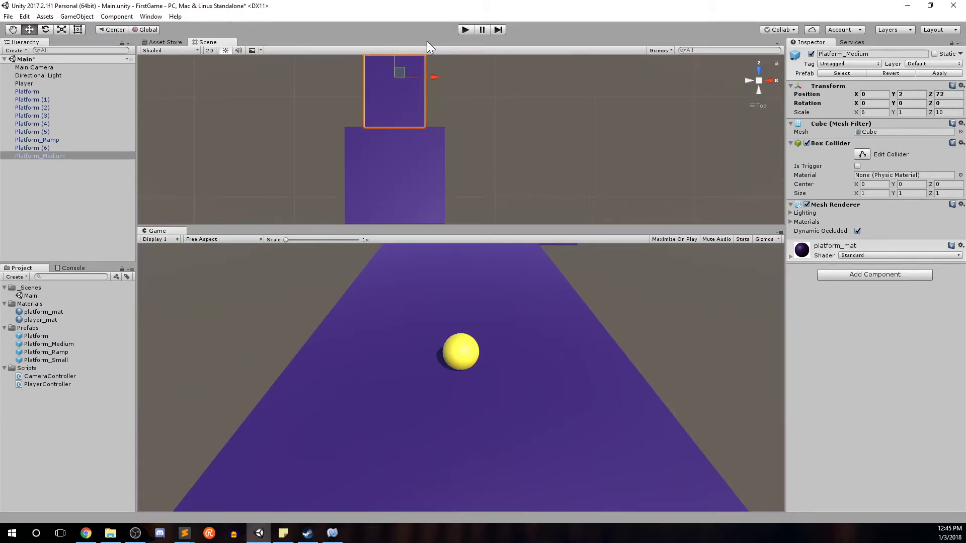
middle_drag(494, 155, 502, 178)
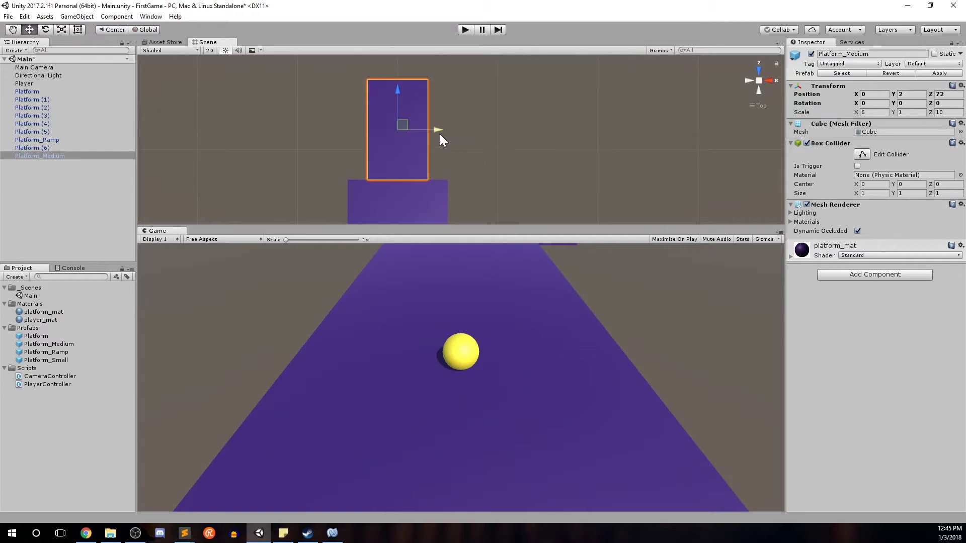
ctrl+drag(438, 131, 479, 131)
click(533, 151)
middle_drag(534, 151, 545, 171)
Step: Duplicate the medium platform as Platform_Medium (1) at X 0, Z 82
click(463, 171)
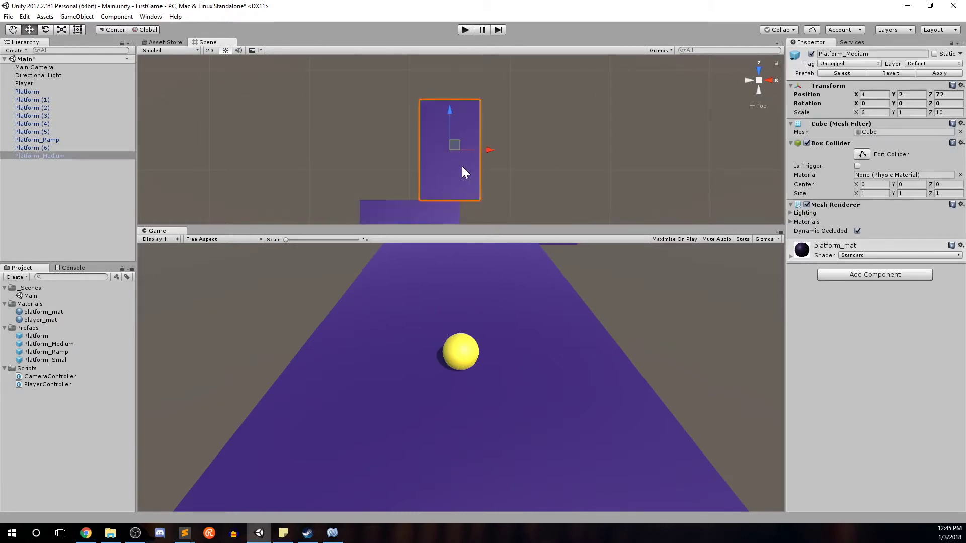
key(ctrl+d)
middle_drag(534, 166, 505, 170)
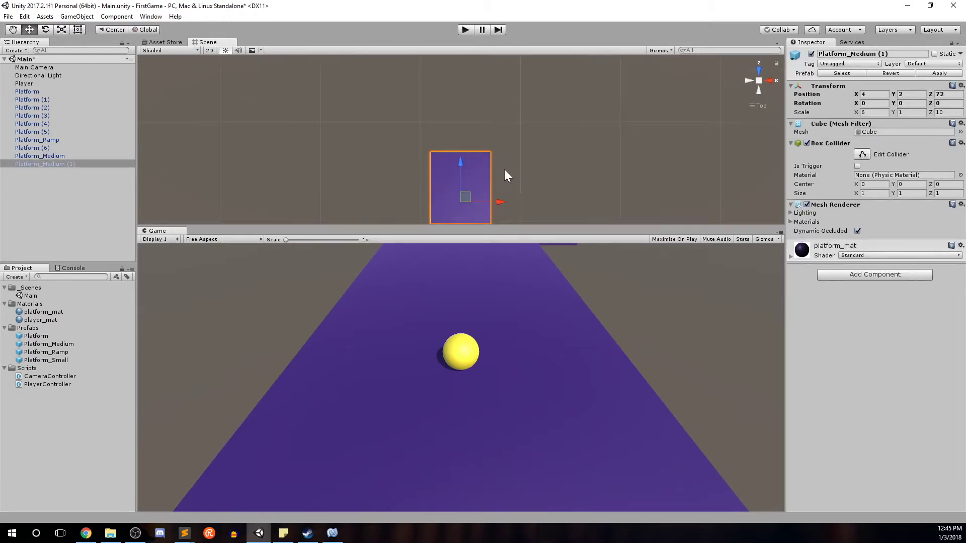
drag(459, 163, 477, 67)
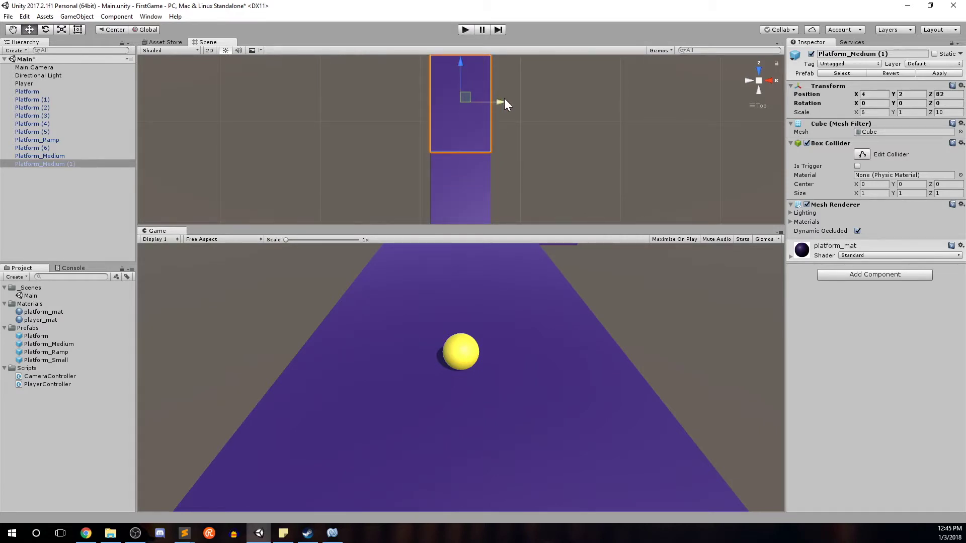
drag(505, 100, 465, 99)
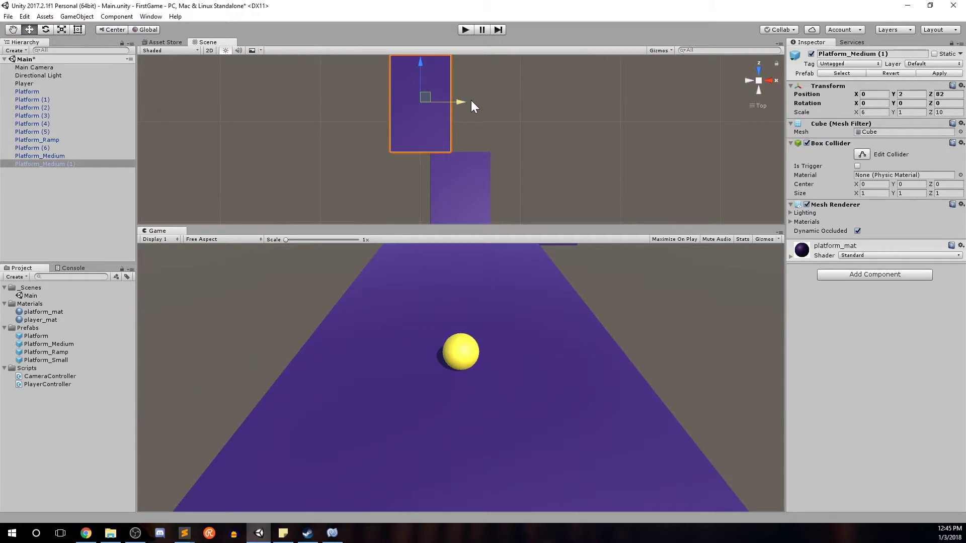
key(q)
scroll(562, 202, down, 3)
click(561, 204)
mouse_move(556, 183)
mouse_down()
mouse_move(552, 138)
mouse_move(554, 190)
mouse_up()
key(w)
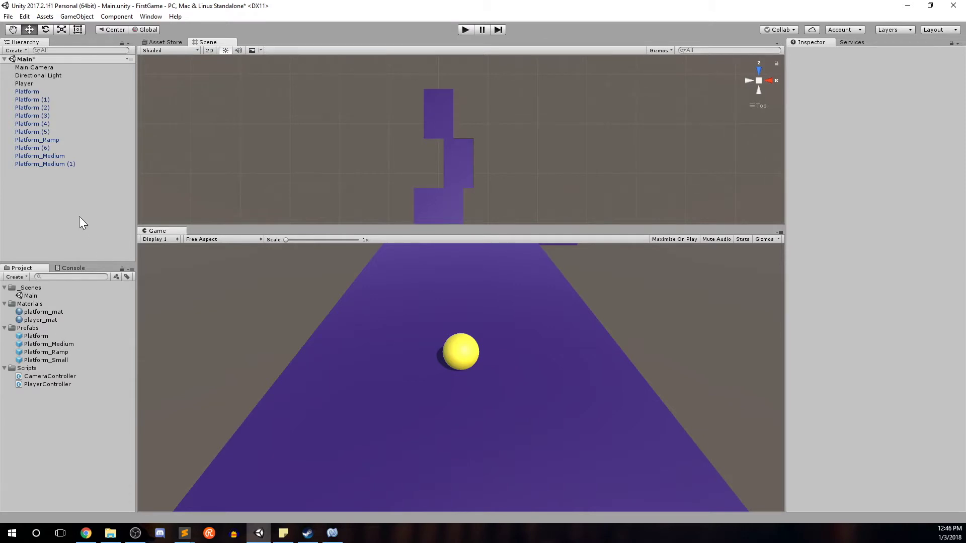
click(45, 147)
Step: Duplicate Platform (6) as Platform (7) and move it to Z 92
middle_drag(563, 176, 511, 158)
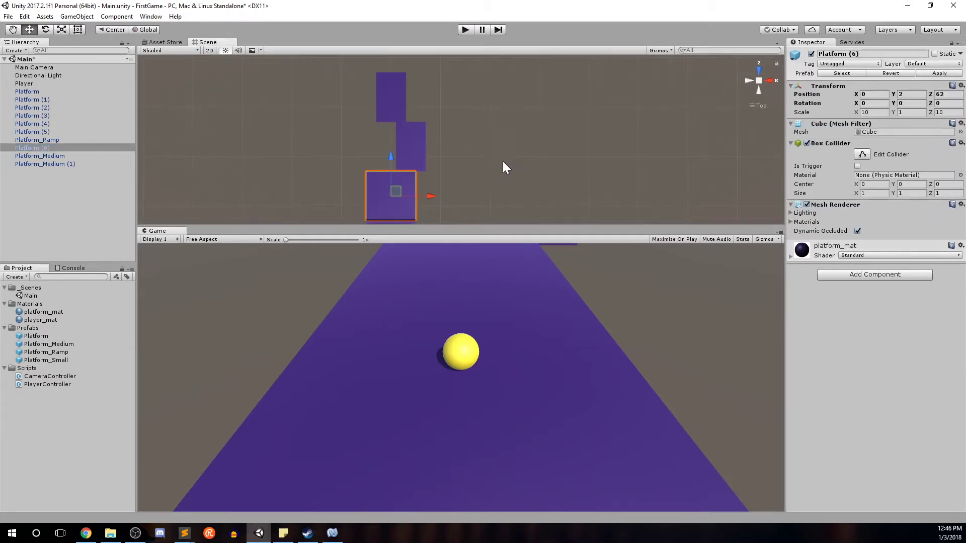
key(ctrl+d)
drag(391, 162, 414, 25)
middle_drag(414, 25, 415, 116)
drag(398, 96, 400, 85)
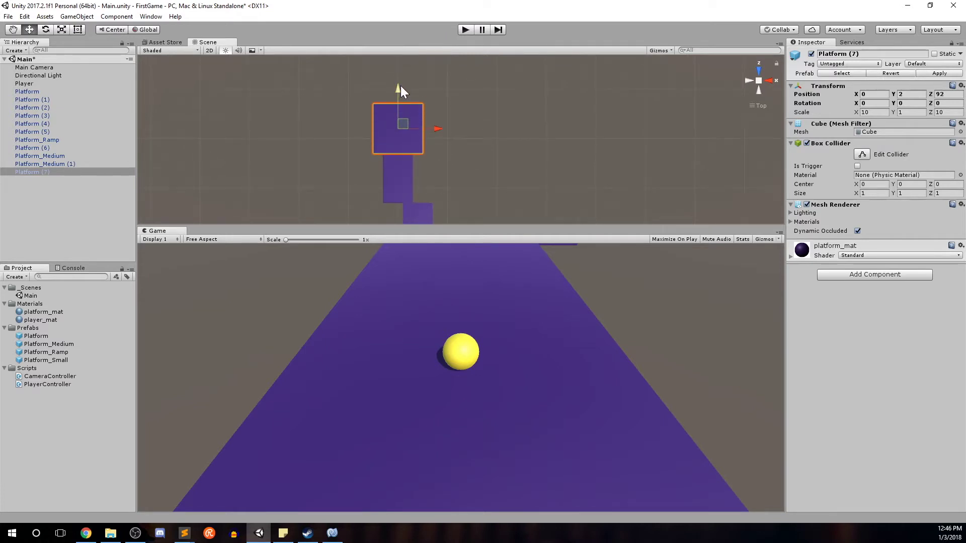
click(451, 144)
middle_drag(451, 144, 453, 174)
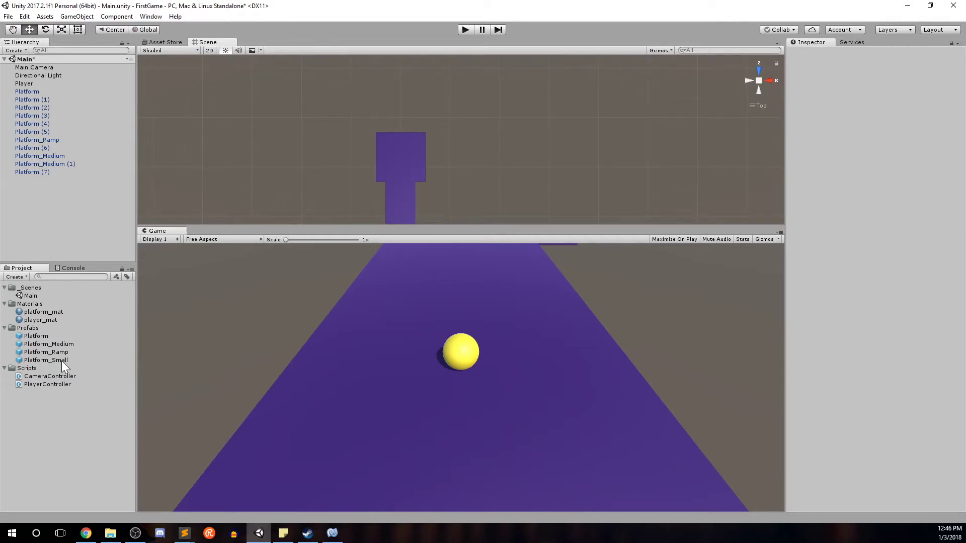
Step: Add a Platform_Small and set its position to Y 2, Z 92
drag(61, 360, 62, 251)
drag(55, 189, 54, 174)
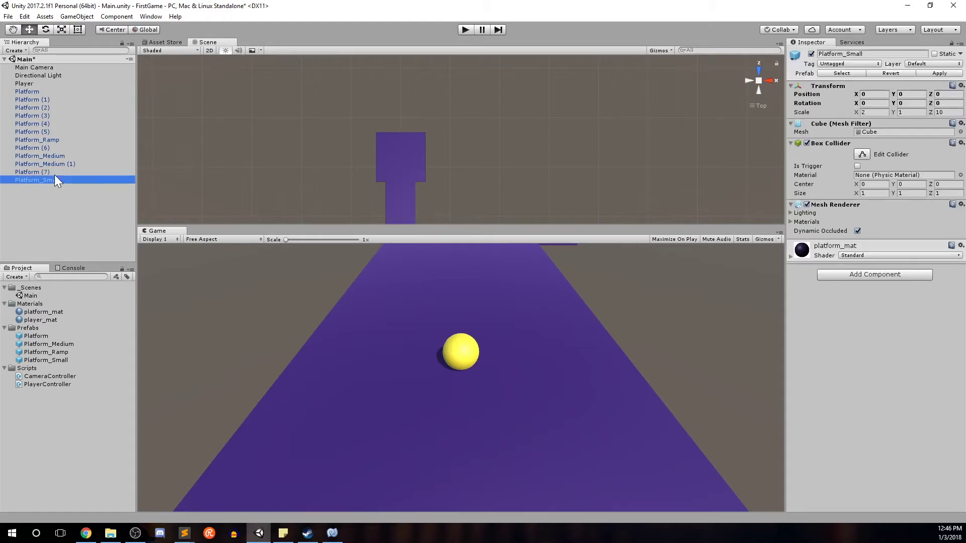
click(55, 174)
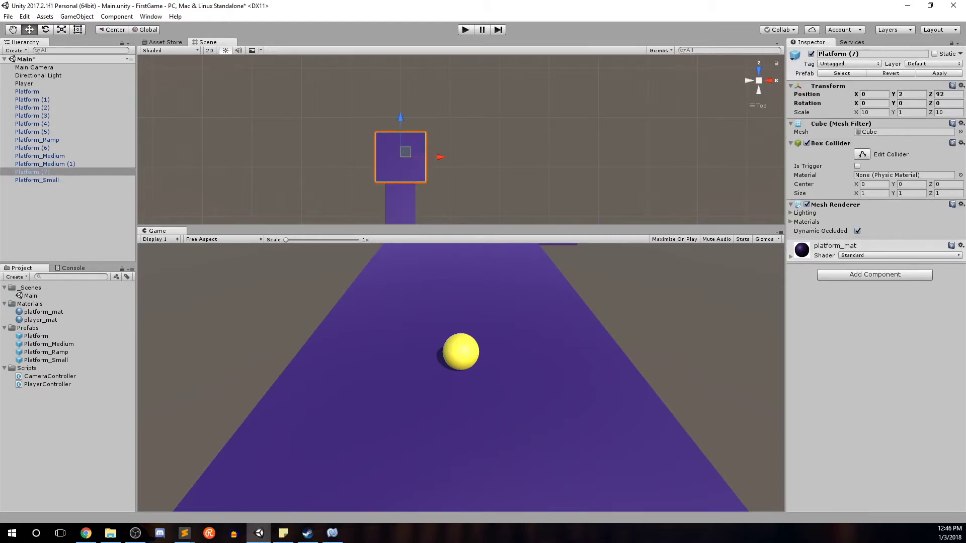
click(94, 180)
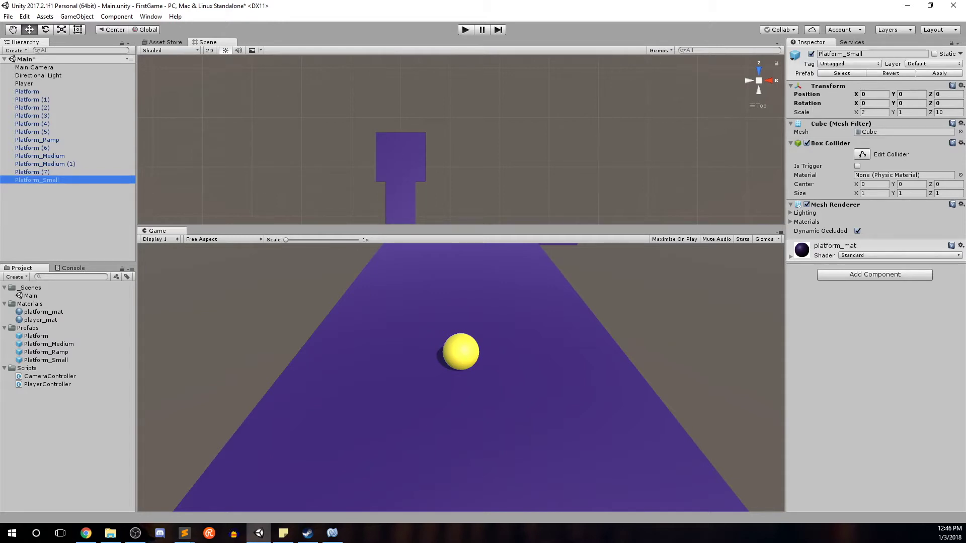
click(910, 94)
text(2)
key(Tab)
text(92)
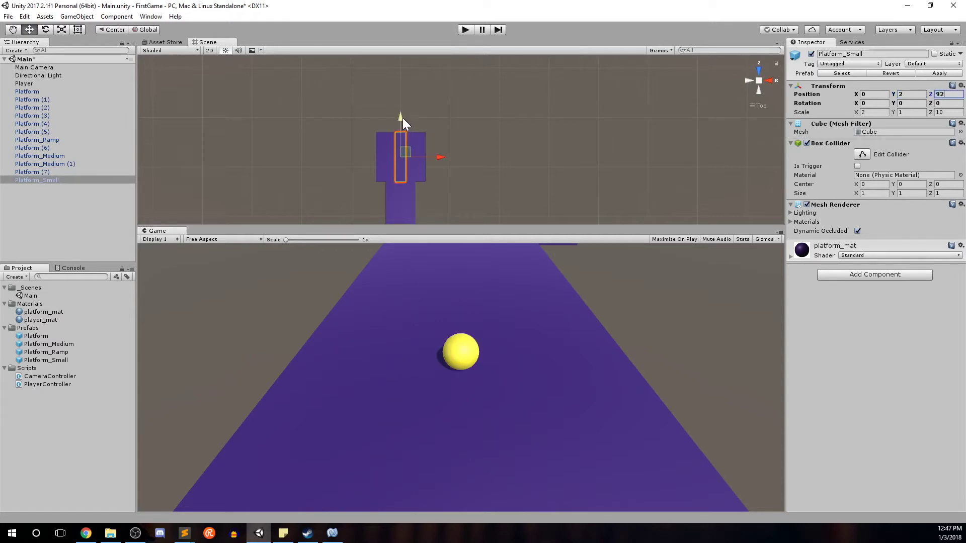
Step: Move Platform_Small forward to Z 102 and duplicate it as Platform_Small (1)
drag(402, 117, 403, 68)
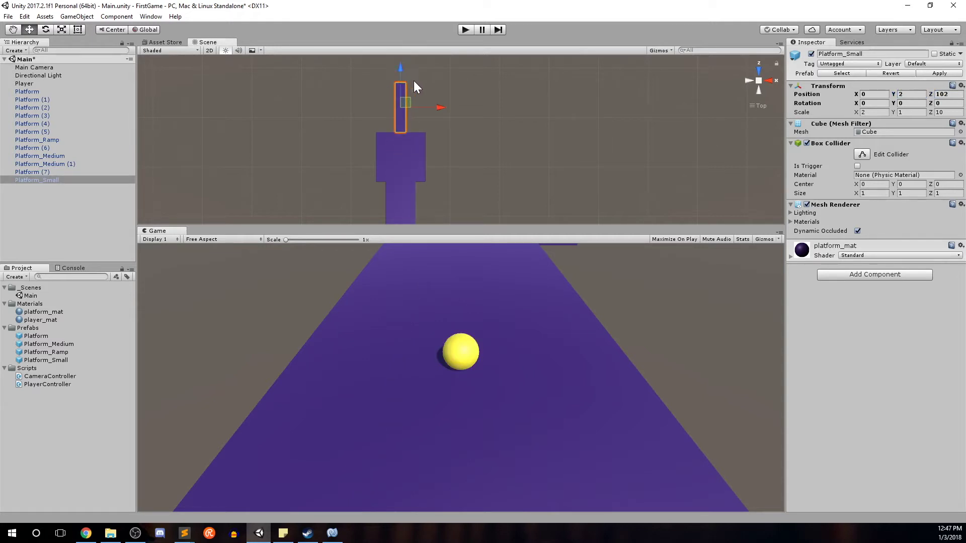
click(499, 114)
middle_drag(491, 113, 478, 159)
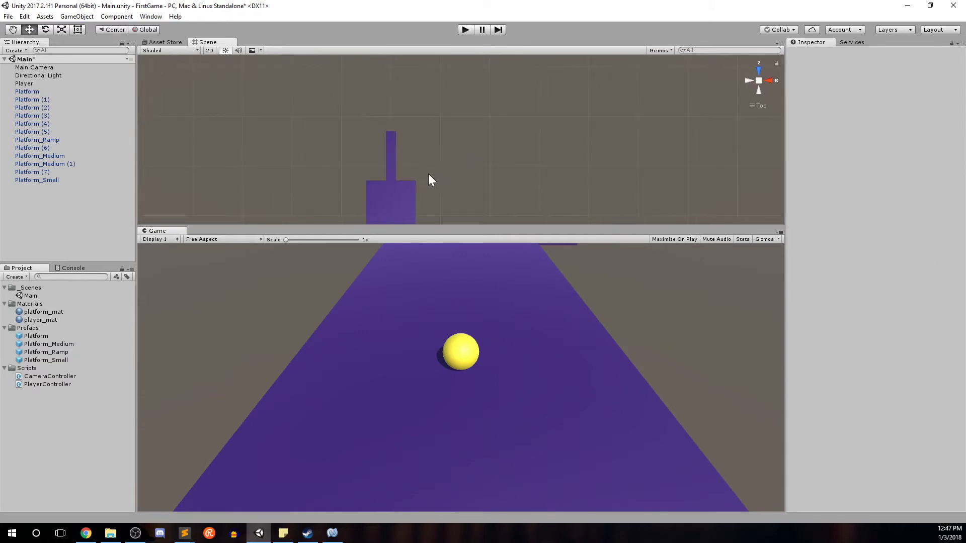
click(66, 181)
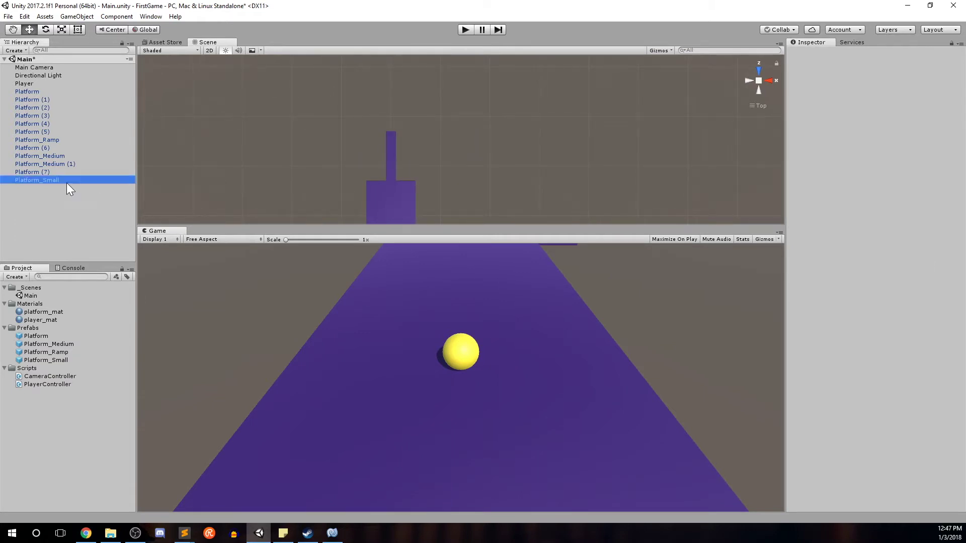
key(ctrl+d)
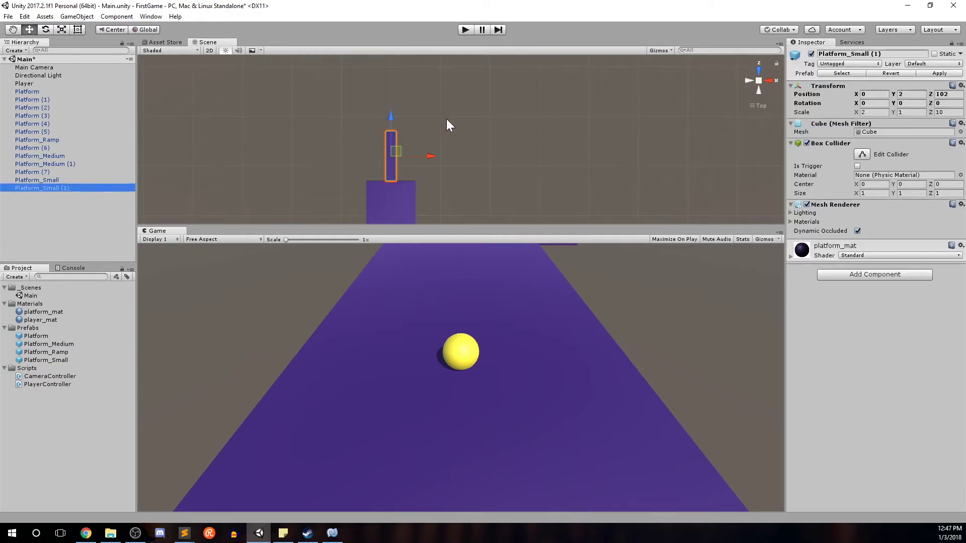
Step: Rotate Platform_Small (1) to Y 15 and move it to X 1, Z 111
middle_drag(447, 124, 465, 126)
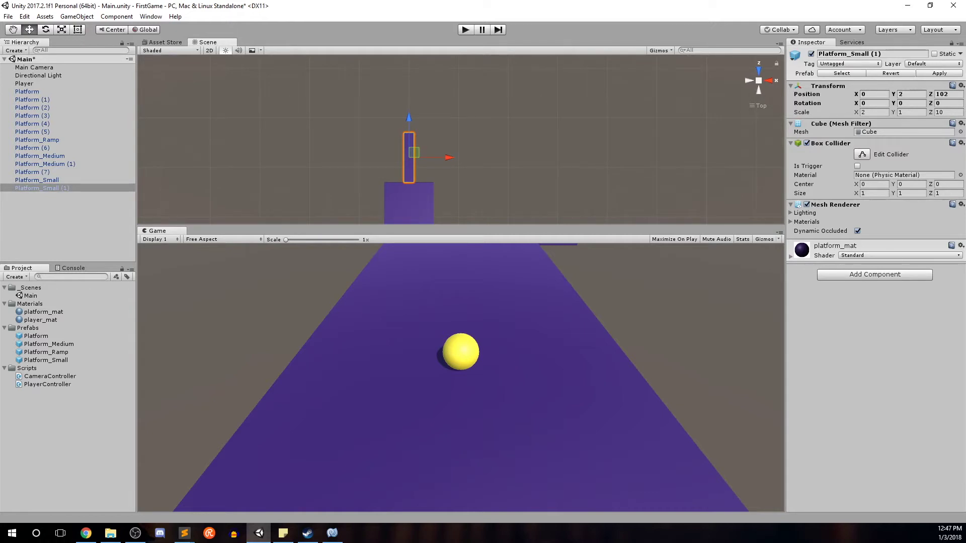
click(910, 103)
text(15)
drag(412, 120, 424, 73)
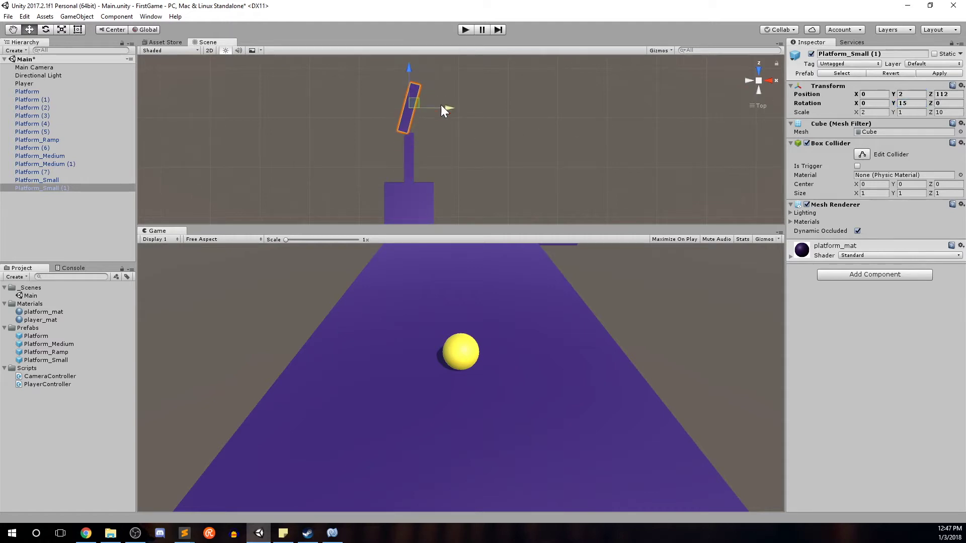
drag(443, 109, 456, 110)
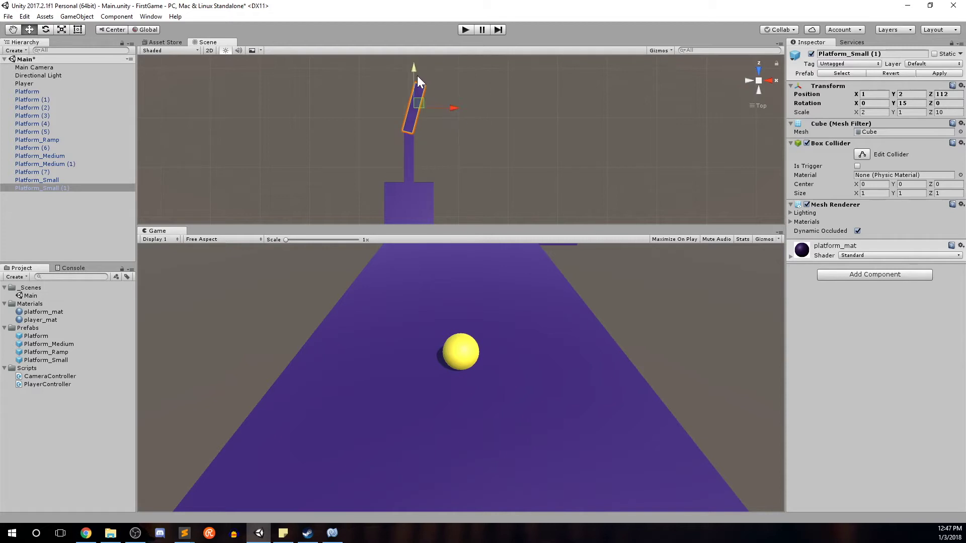
drag(417, 77, 412, 76)
drag(455, 110, 460, 110)
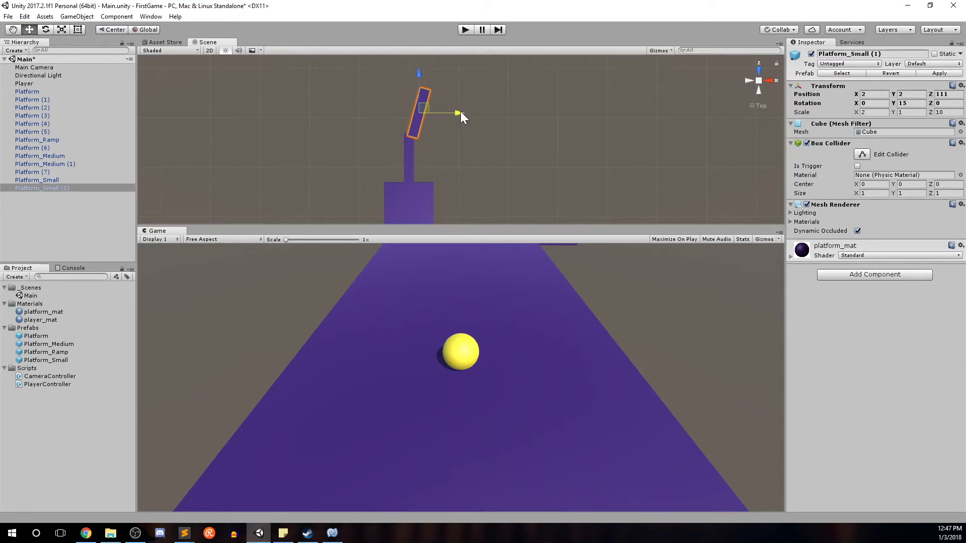
Step: Fine-tune the angled platform, then duplicate the straight Platform_Small as Platform_Small (2)
click(456, 151)
click(416, 125)
drag(452, 116, 454, 112)
click(475, 131)
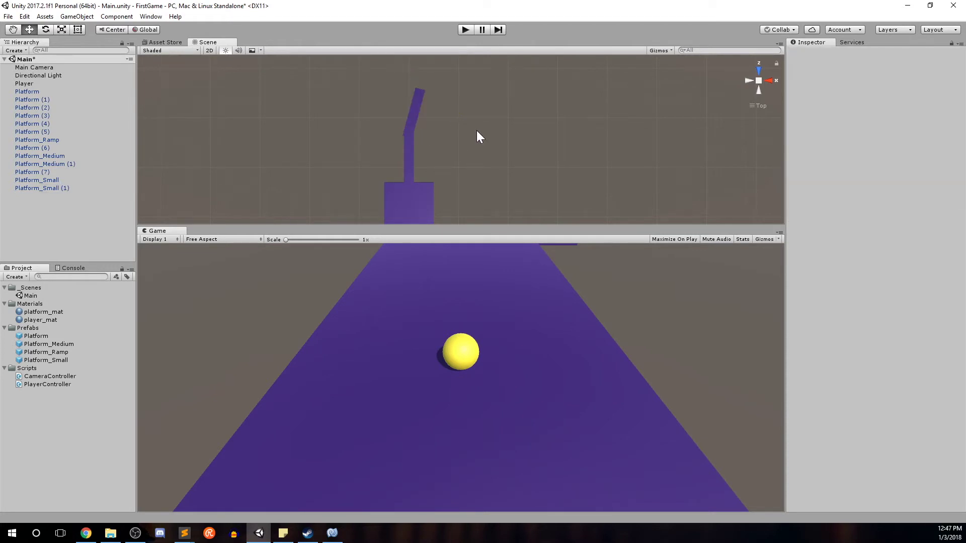
click(420, 121)
middle_drag(537, 112, 518, 173)
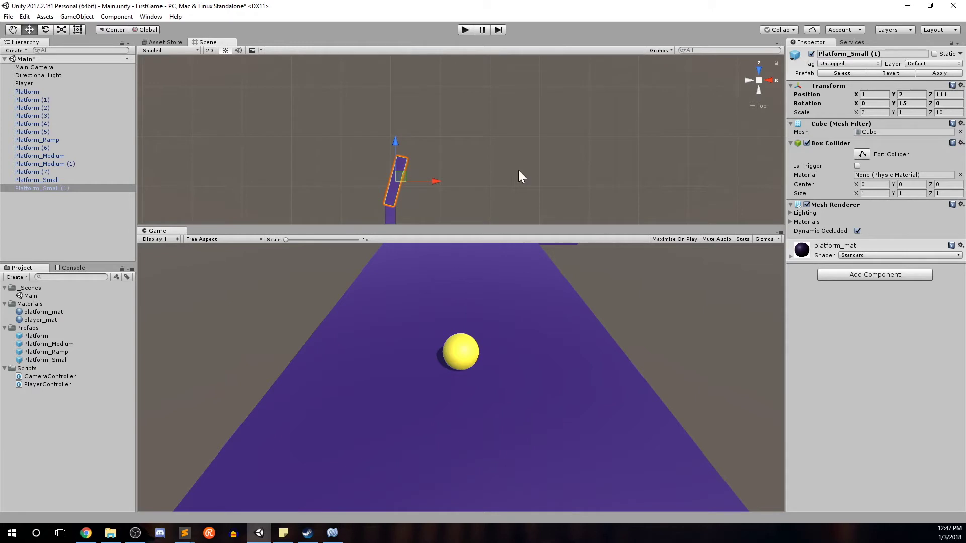
middle_drag(452, 167, 507, 147)
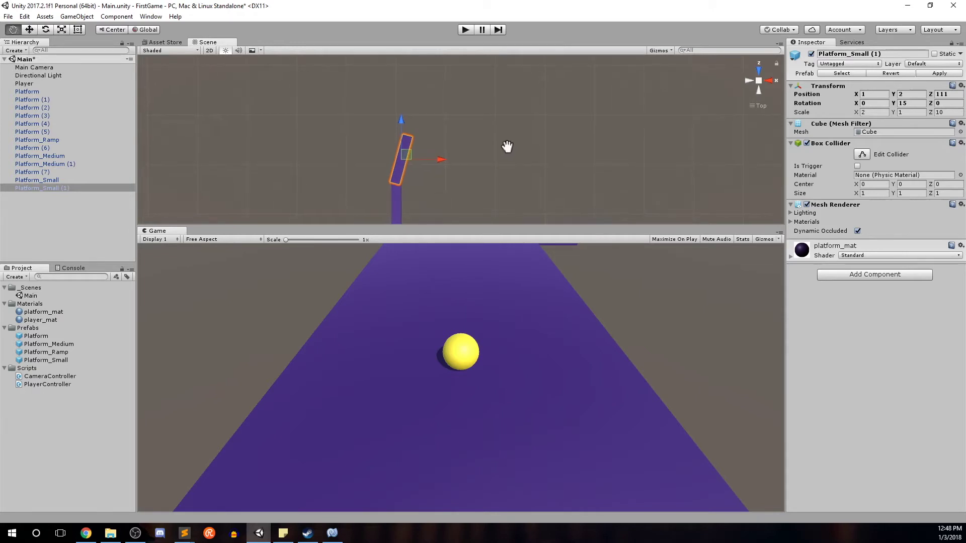
click(398, 201)
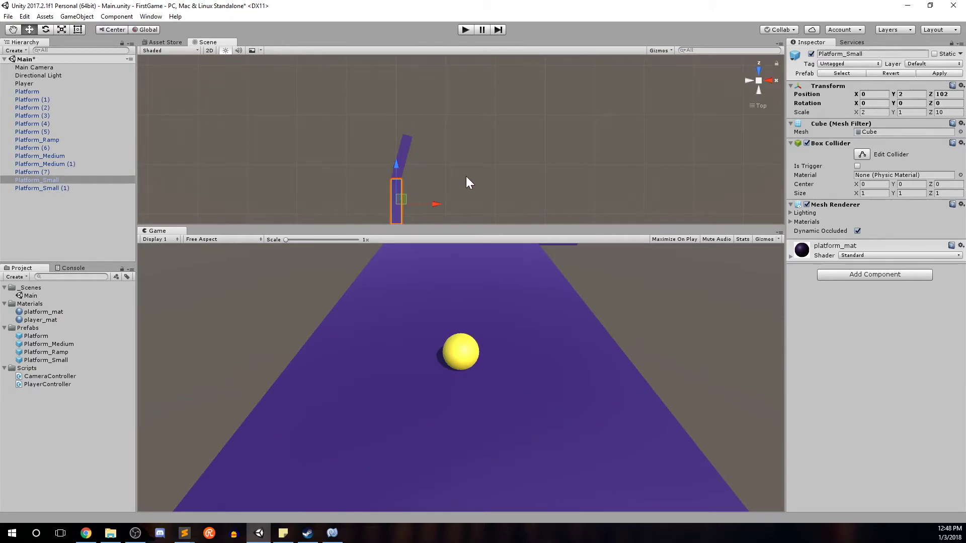
key(ctrl+d)
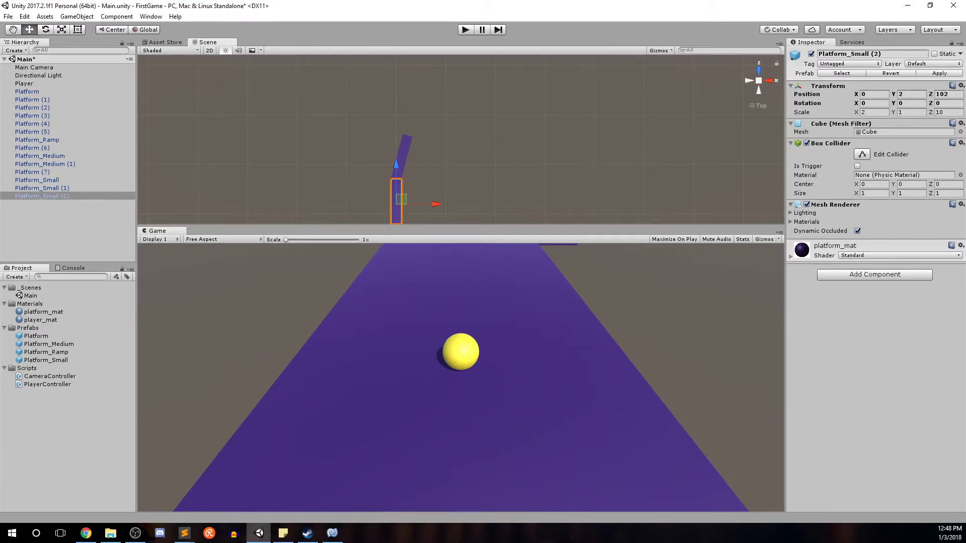
Step: Turn Platform_Small (2) to Y rotation -45 and move it to X -1, Z 117
click(911, 103)
text(-45)
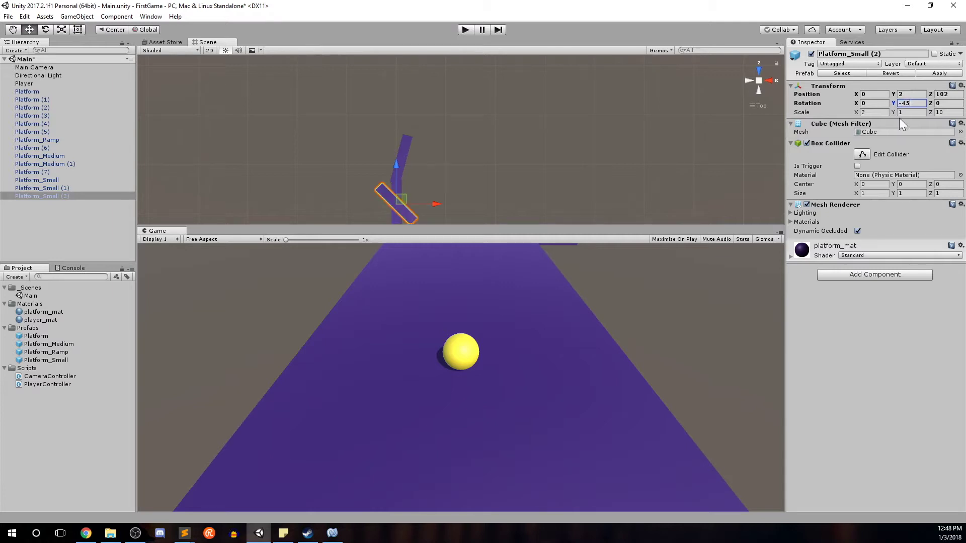
drag(396, 165, 399, 90)
drag(440, 129, 433, 129)
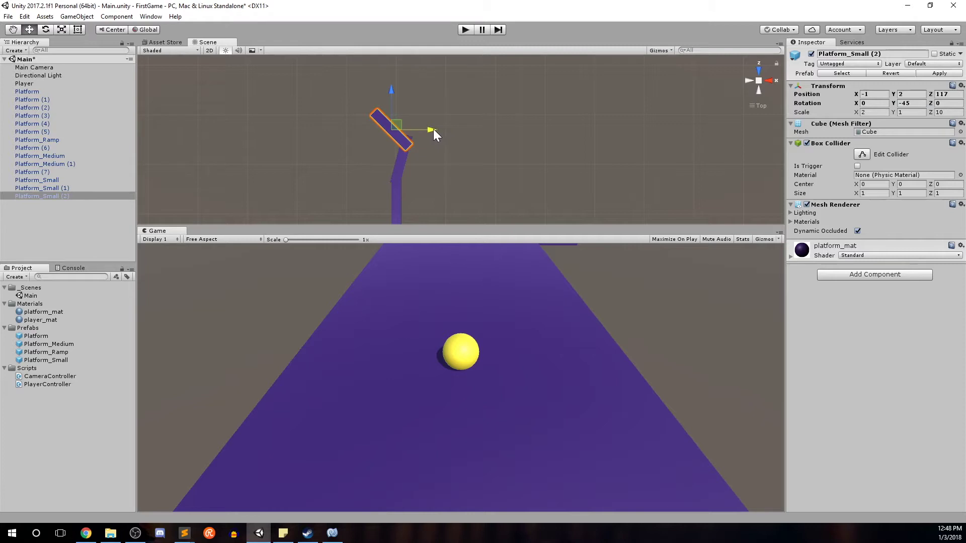
click(434, 166)
middle_drag(435, 168, 460, 201)
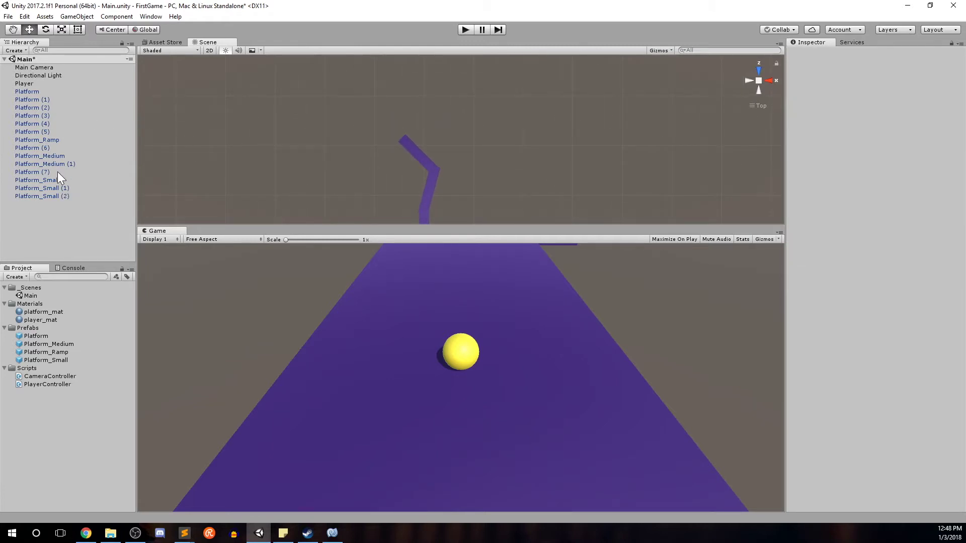
Step: Duplicate Platform (7) as Platform (8) and place it at -9, 2, 122
click(32, 172)
middle_drag(218, 190, 436, 123)
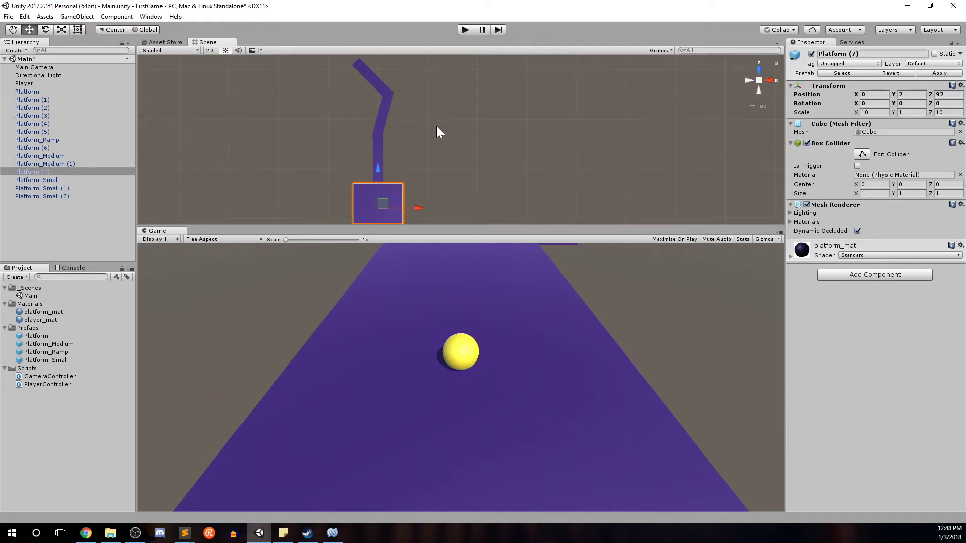
key(ctrl+d)
drag(378, 171, 385, 30)
middle_drag(299, 142, 297, 214)
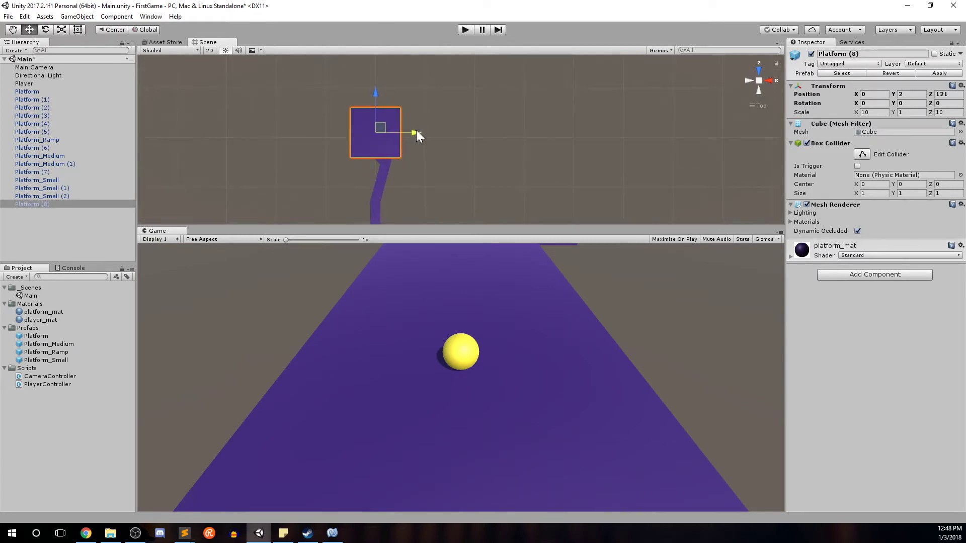
drag(416, 132, 372, 128)
drag(329, 96, 329, 91)
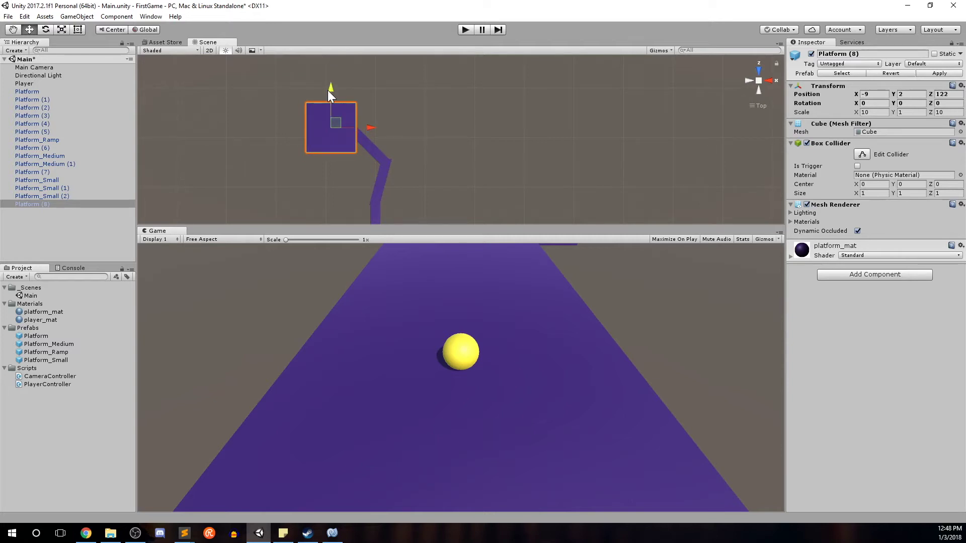
mouse_move(381, 129)
mouse_down()
mouse_move(361, 125)
mouse_move(376, 128)
mouse_up()
click(448, 135)
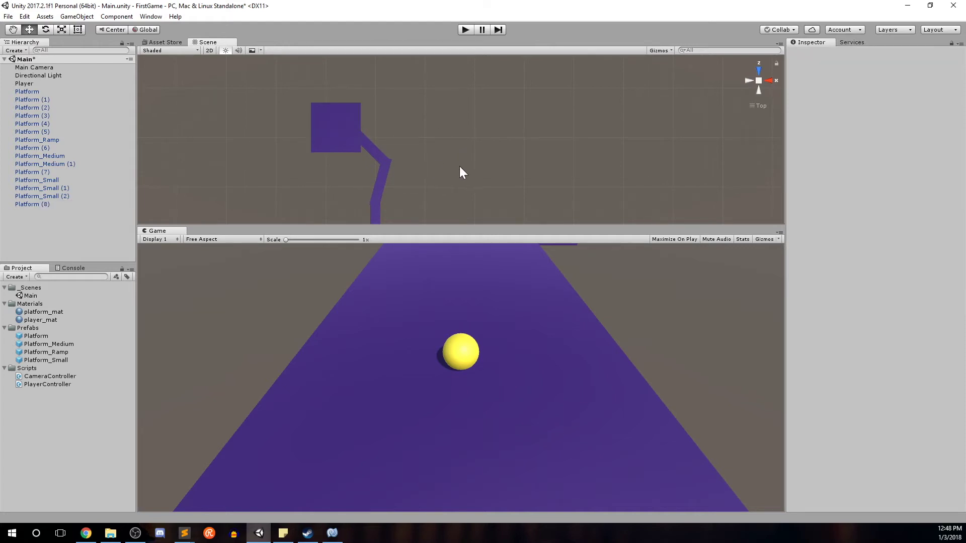
middle_drag(459, 166, 465, 119)
Step: Zoom out over the whole winding path and start play mode
scroll(482, 167, down, 2)
scroll(465, 126, down, 3)
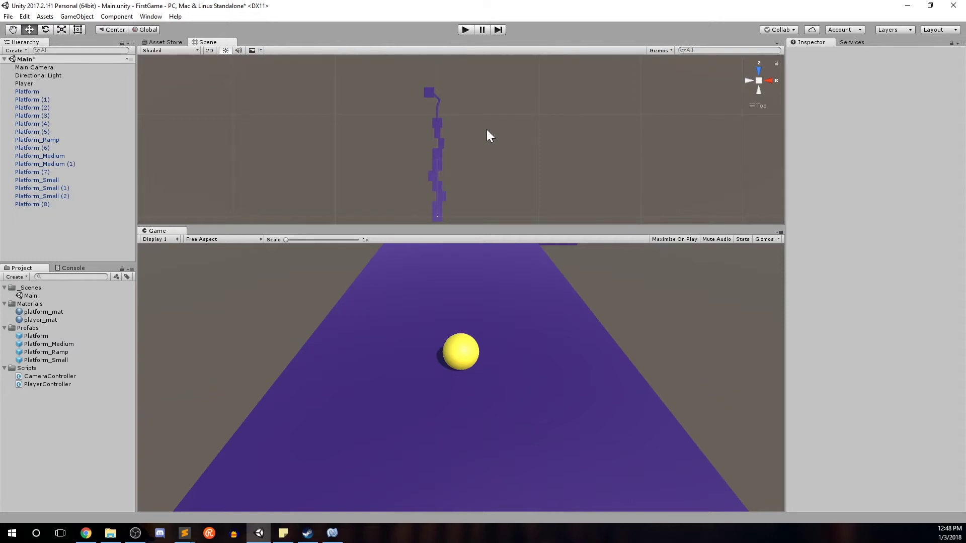
scroll(487, 129, down, 1)
click(465, 31)
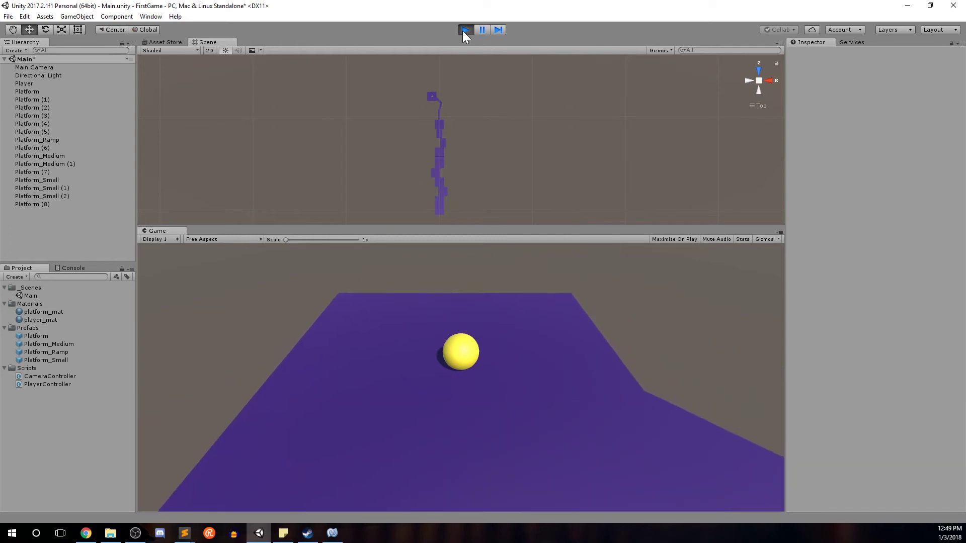
Step: Stop play mode to return to editing
click(462, 31)
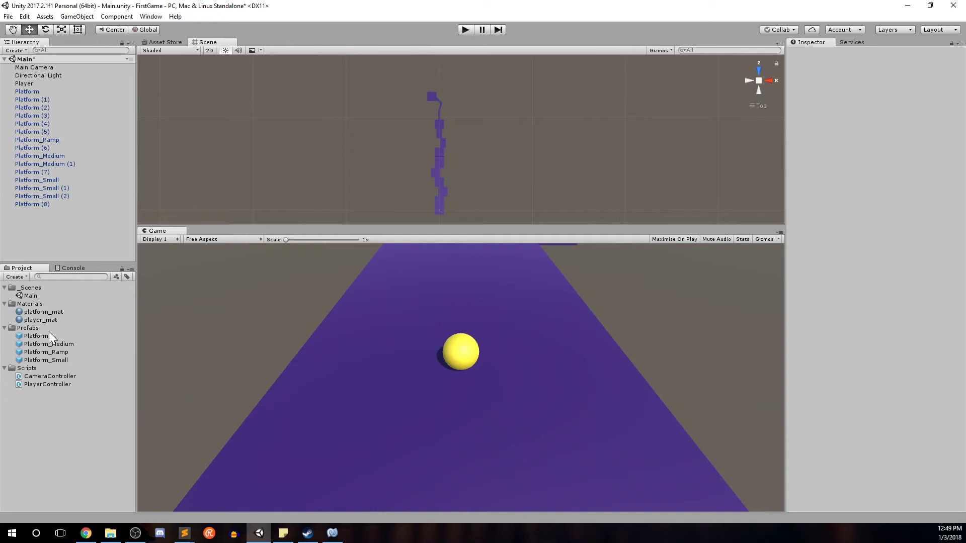
Step: Inspect Platform_Small (2) and the ramp from the side, then return to the top-down view
click(53, 196)
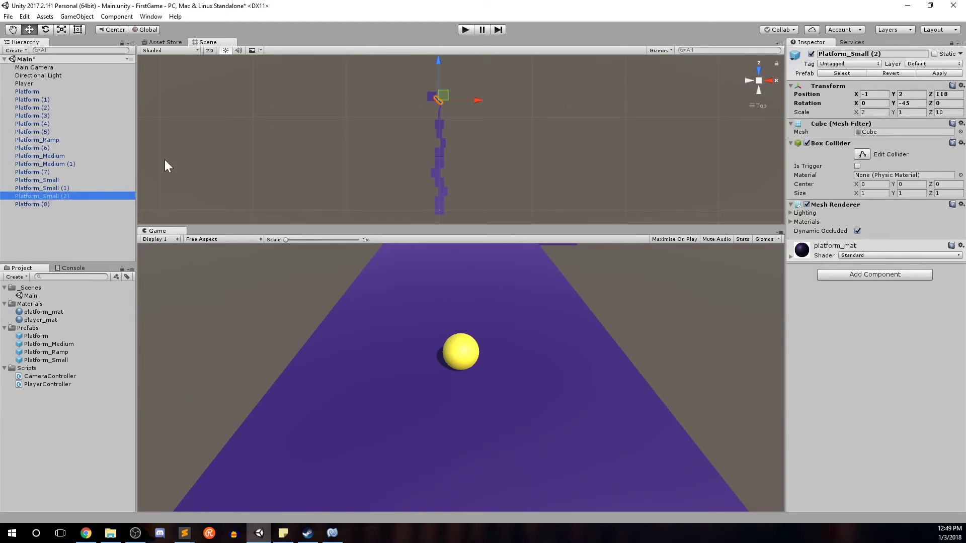
click(71, 140)
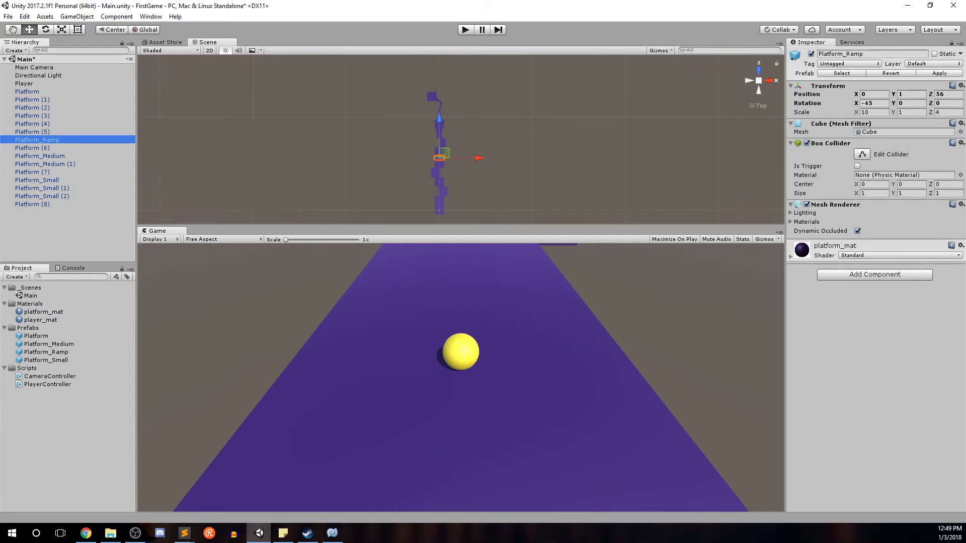
click(768, 81)
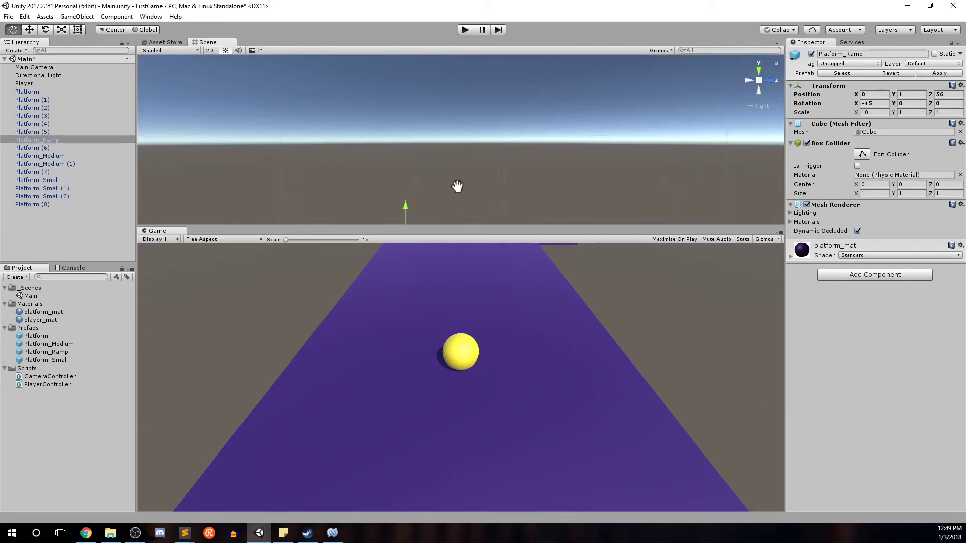
middle_drag(467, 195, 465, 156)
scroll(464, 163, up, 3)
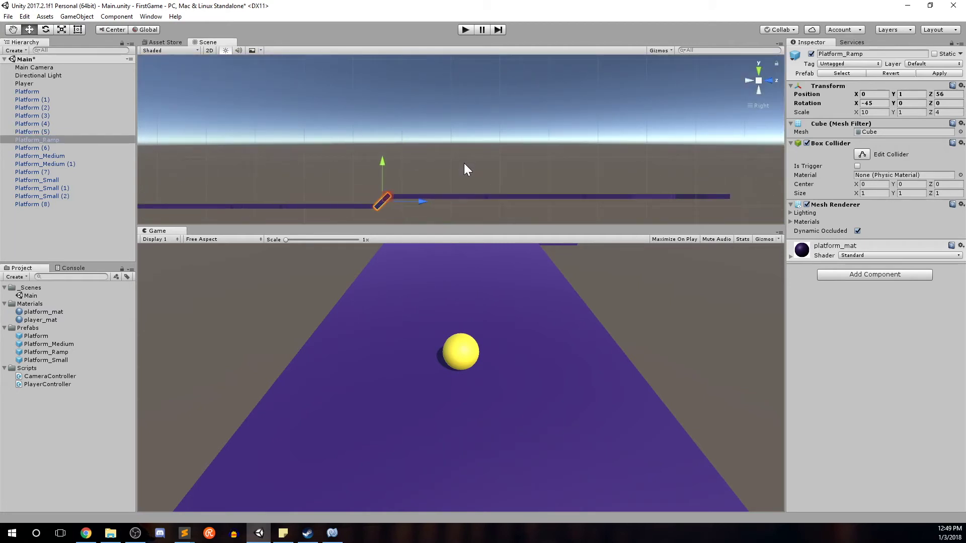
click(464, 163)
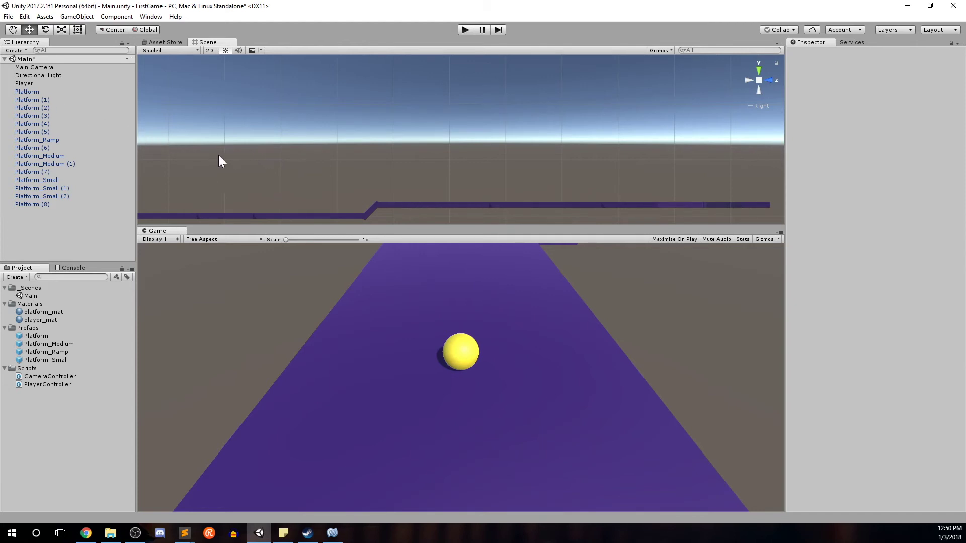
click(759, 71)
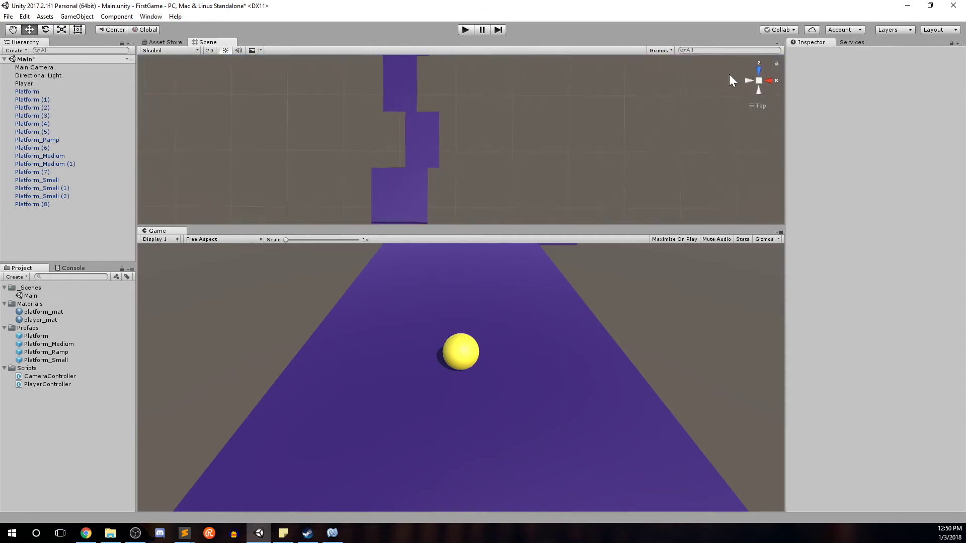
right_click(49, 217)
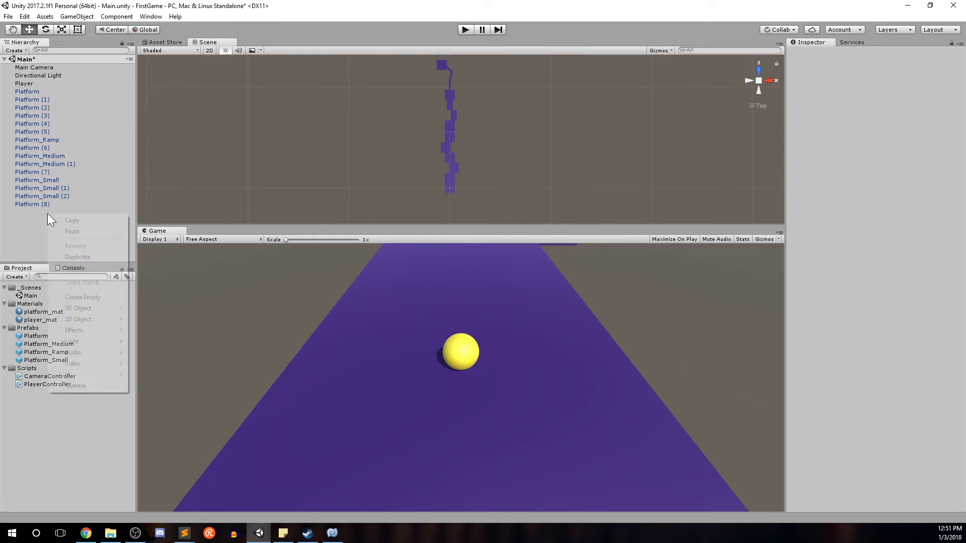
Step: Create a new empty object in the Hierarchy and name it GameBoard
click(92, 296)
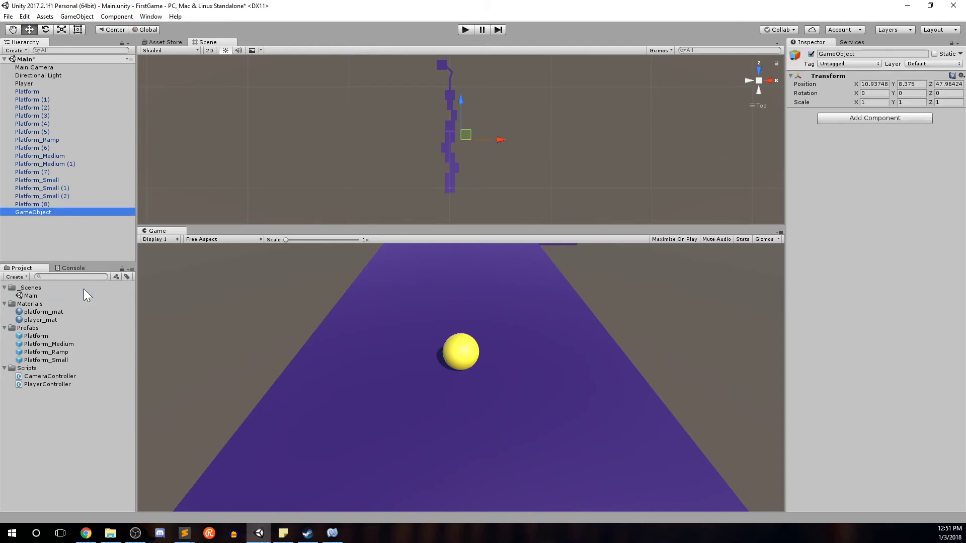
click(855, 53)
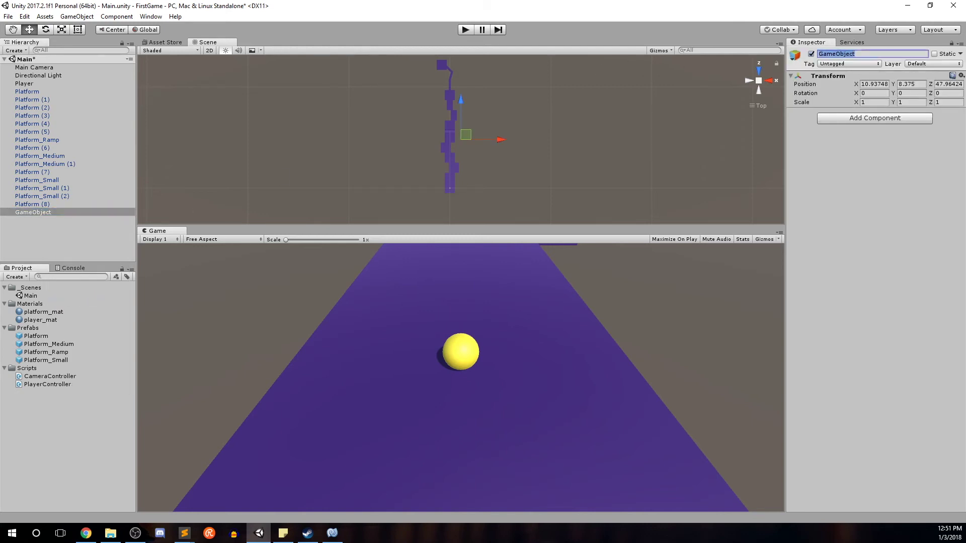
text(P)
text(Gam)
text(eBoard)
key(Return)
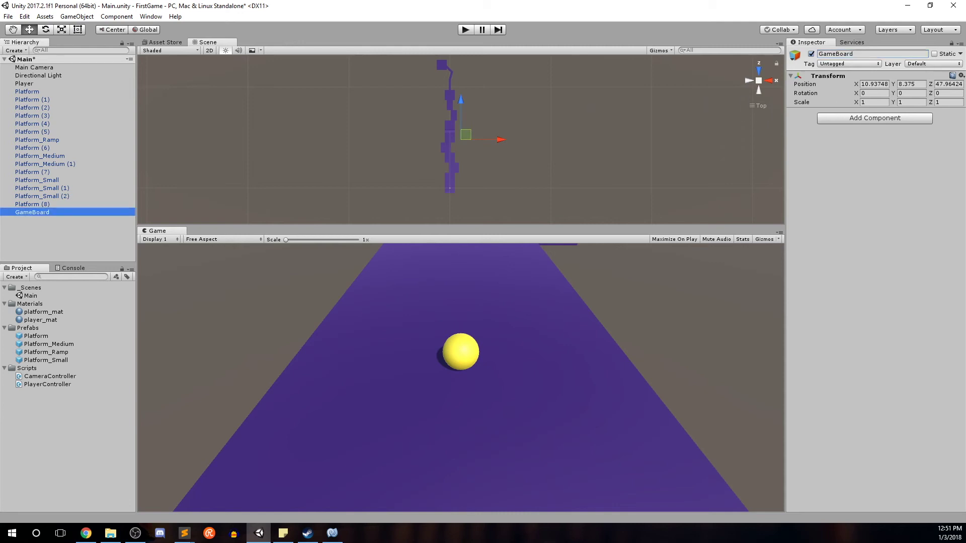
Step: Reset GameBoard's Transform so it sits at position 0, 0, 0
click(960, 75)
click(874, 86)
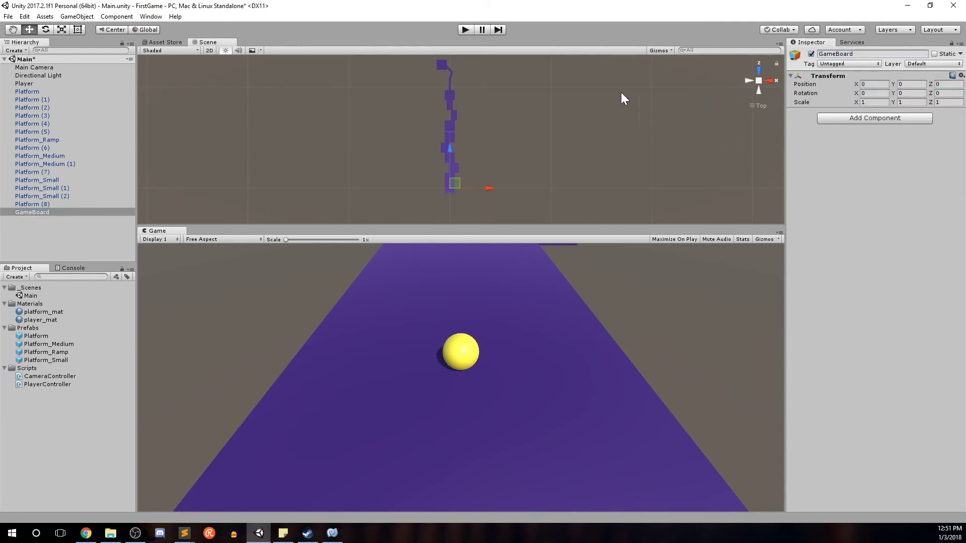
click(53, 93)
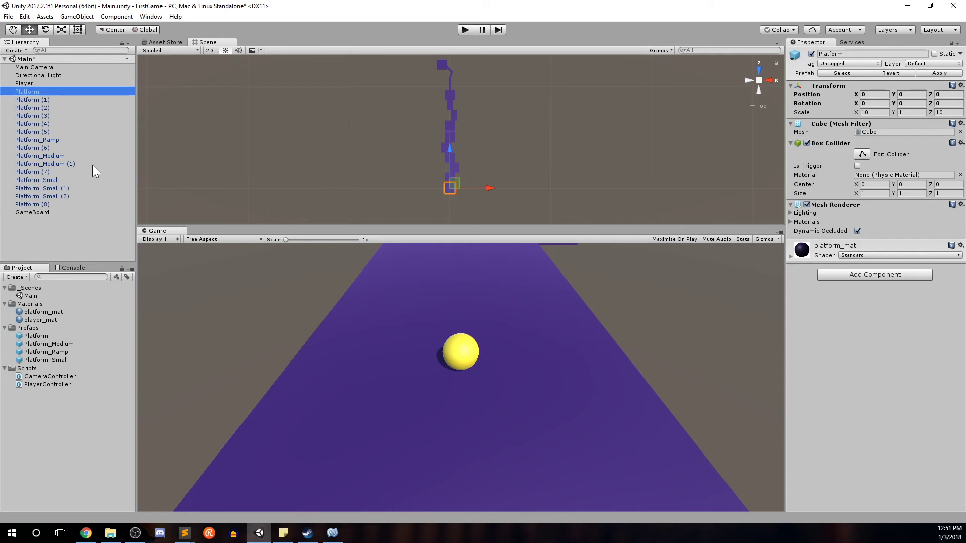
Step: Drag Platform through Platform (8) onto GameBoard so they become its children
shift+click(60, 204)
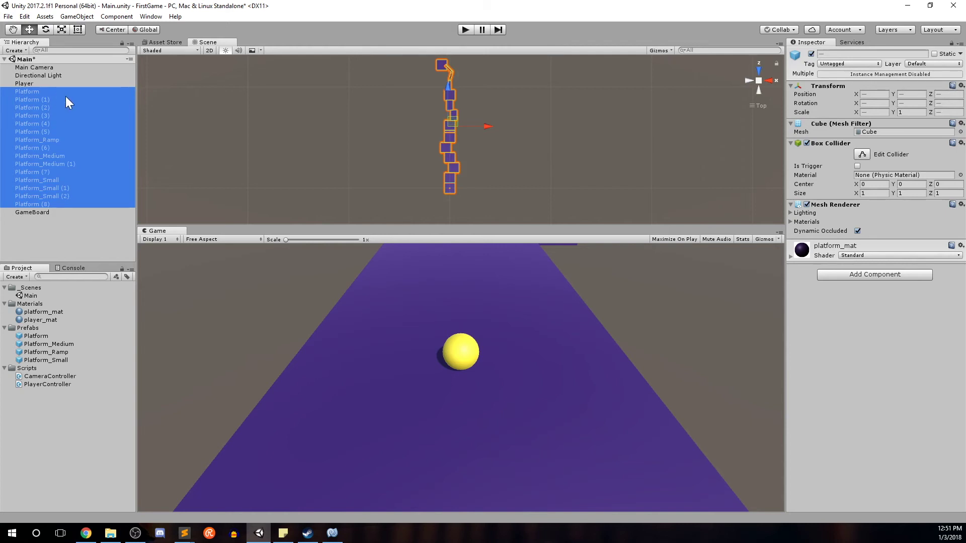
drag(47, 97, 59, 212)
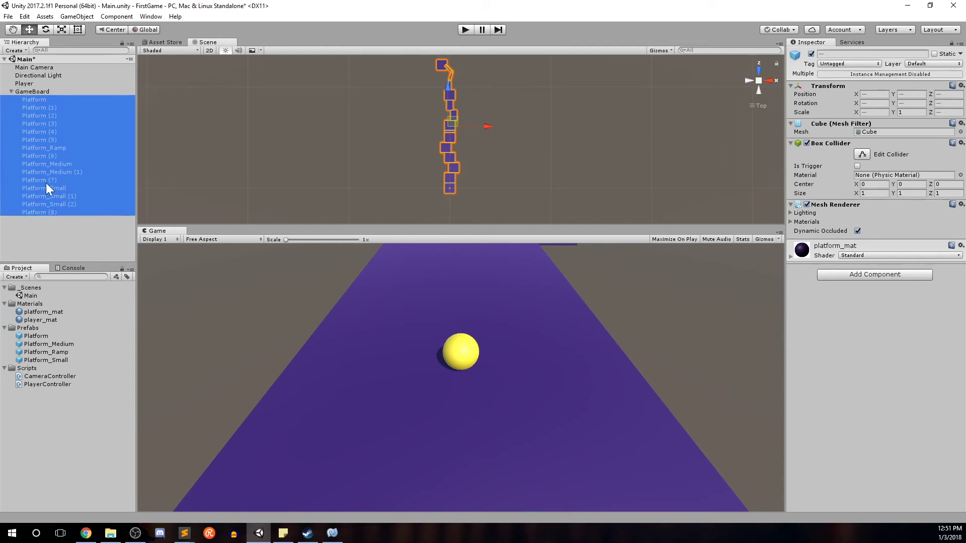
click(43, 92)
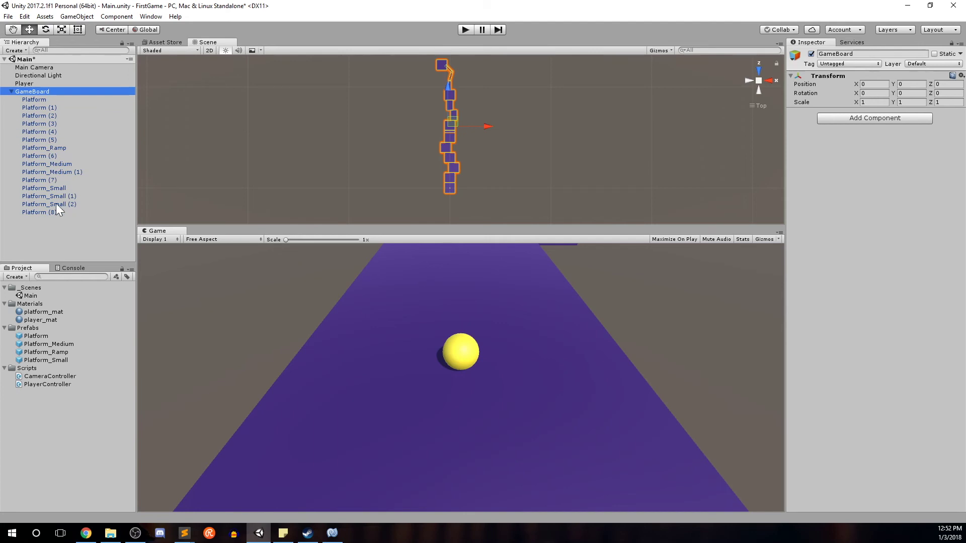
Step: Fold up GameBoard's child platforms in the Hierarchy, then undo the last change with Ctrl+Z
click(11, 92)
key(ctrl+z)
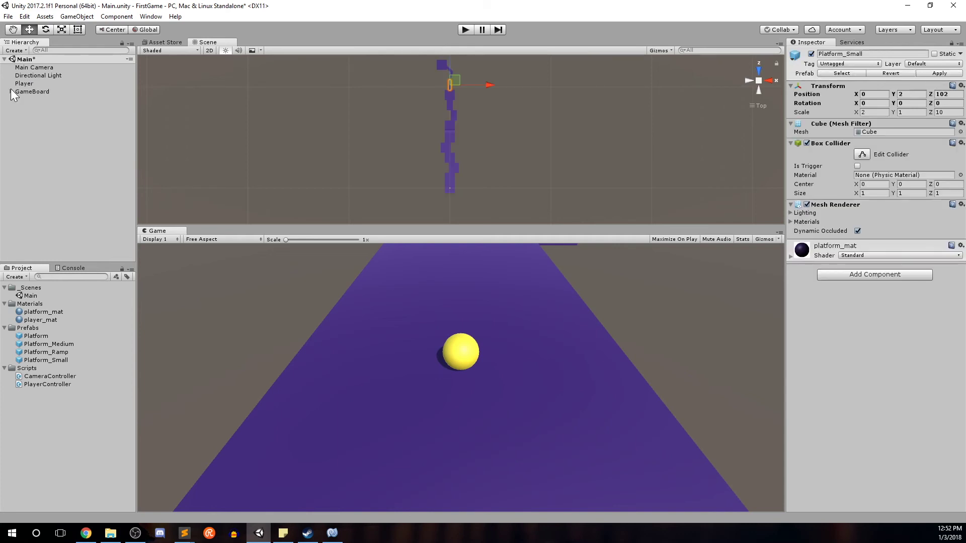